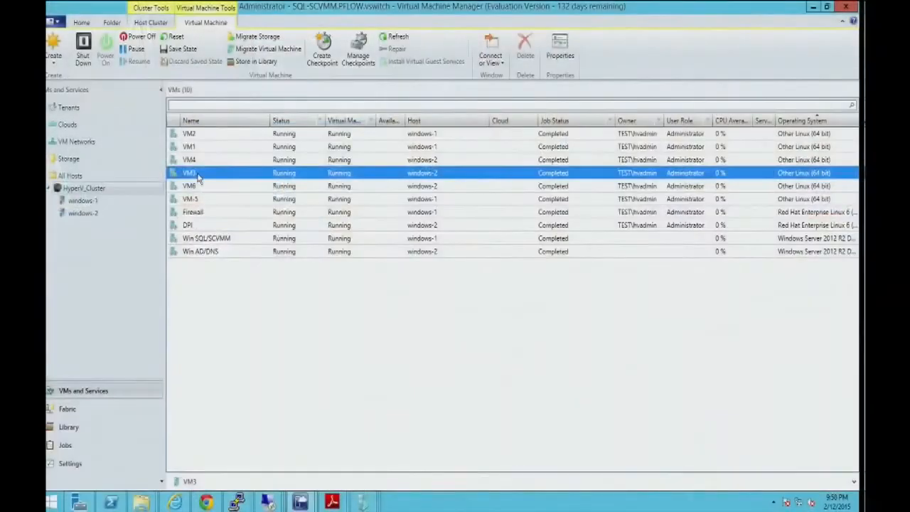
Connect VM3's Network Adapter 1 to VM network tenantBB1 on subnet sub1, choose a port classification, and apply the properties.
right_click(200, 177)
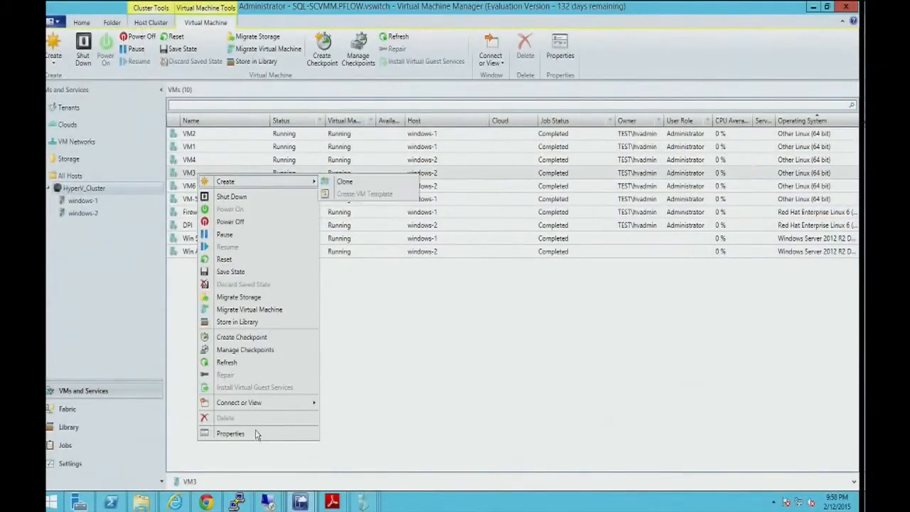
click(258, 433)
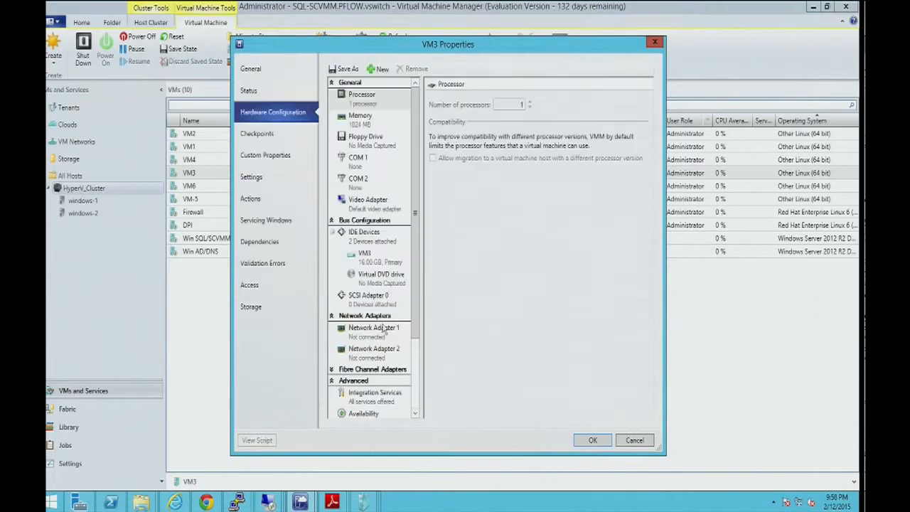
click(375, 332)
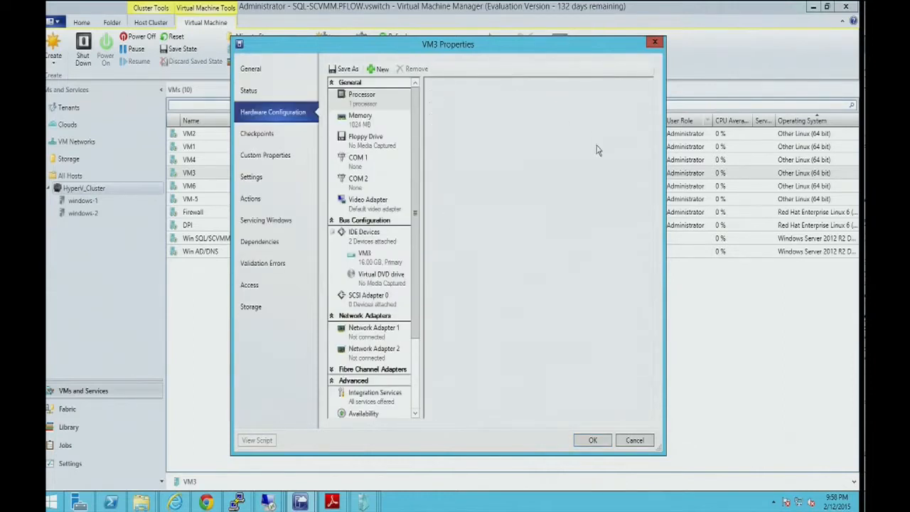
click(514, 127)
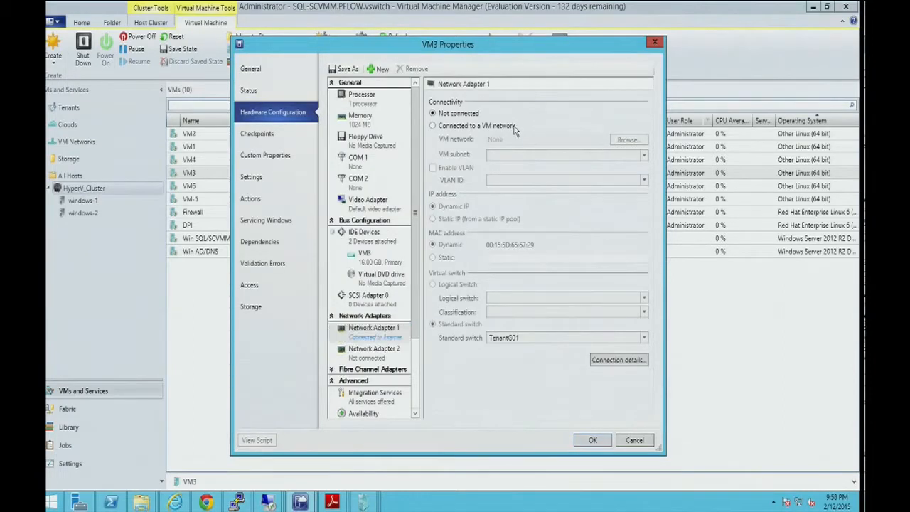
click(625, 141)
double_click(396, 250)
click(500, 159)
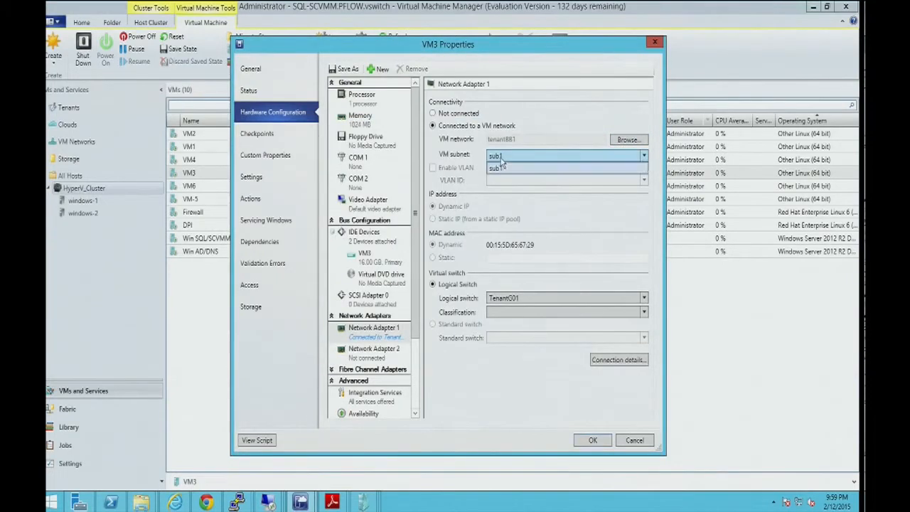
click(507, 159)
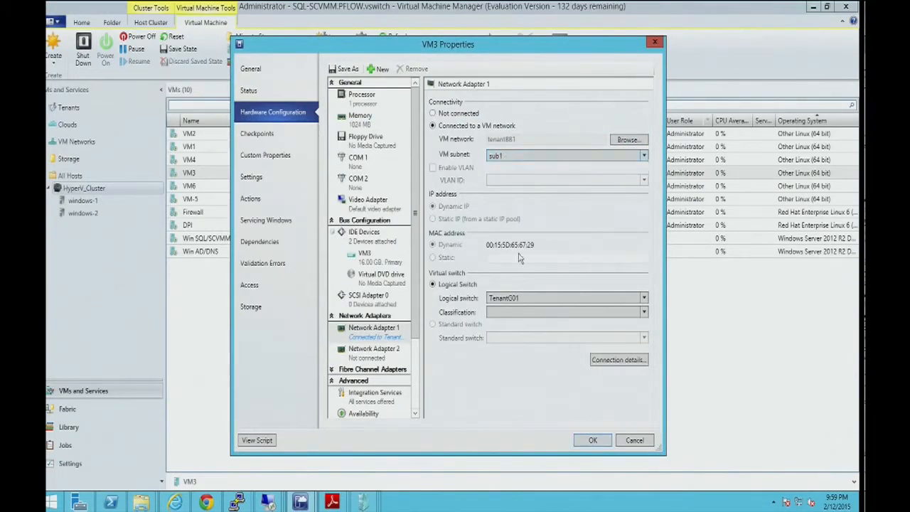
click(511, 315)
click(514, 336)
click(587, 440)
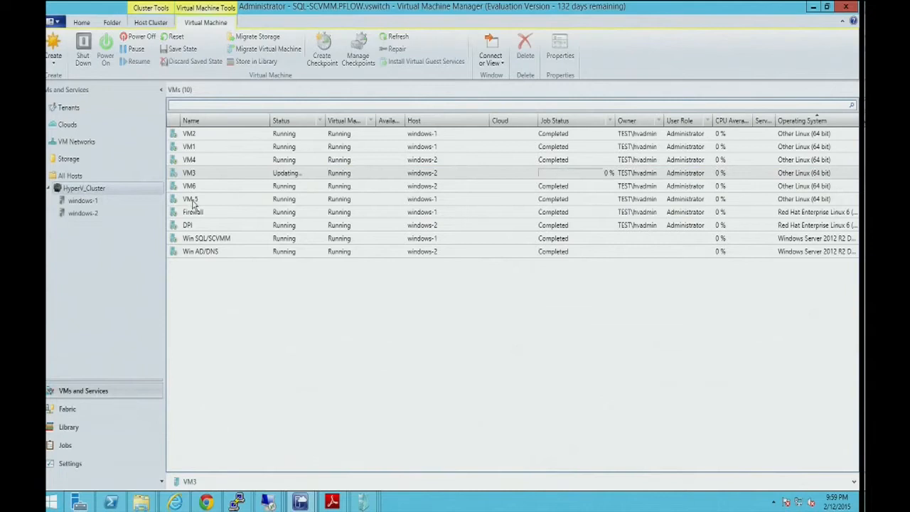
Connect VM-5's Network Adapter 1 to VM network tenantBB1 with the High bandwidth classification and apply the properties.
right_click(191, 201)
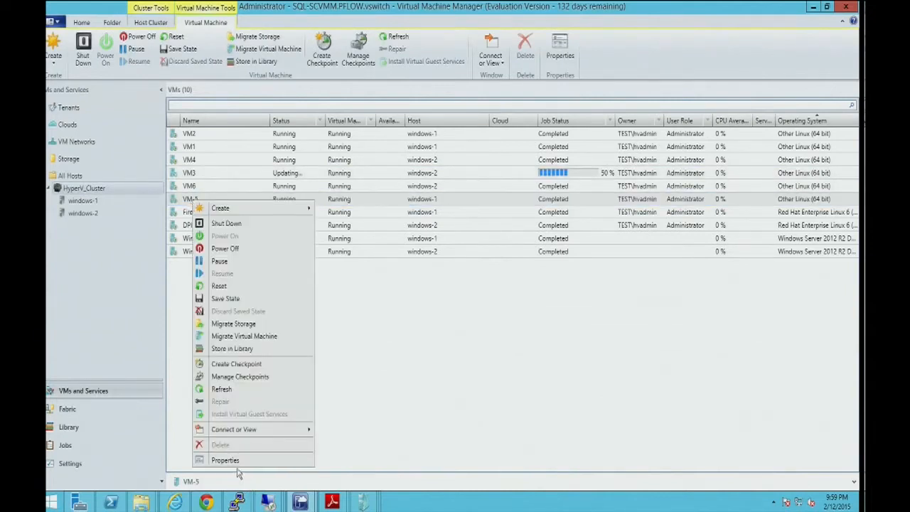
click(233, 461)
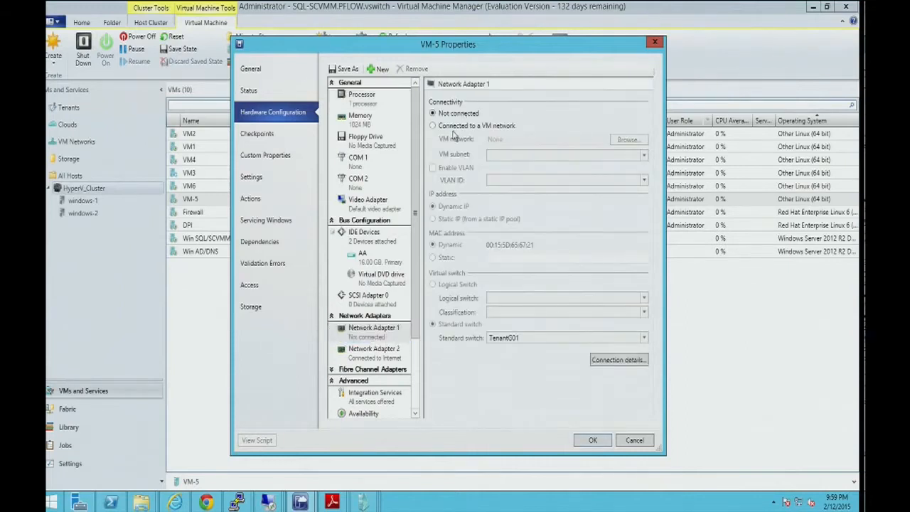
click(450, 128)
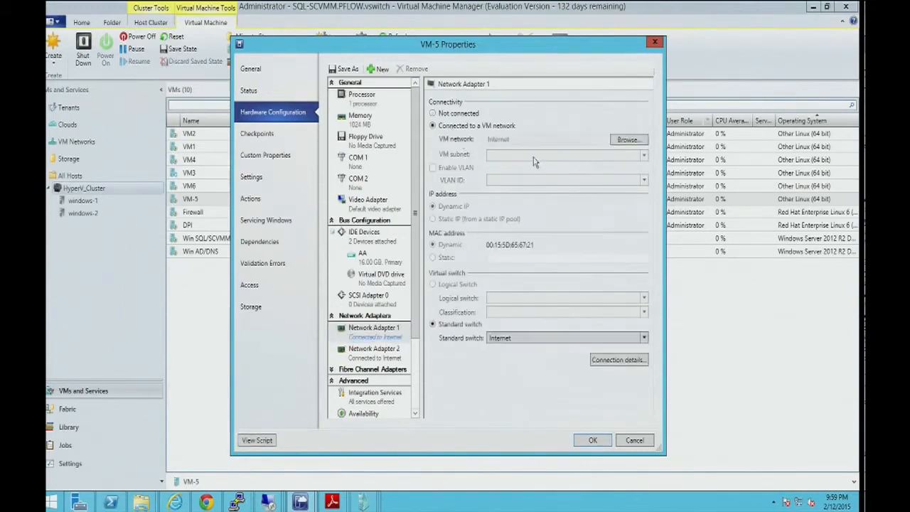
click(624, 142)
double_click(377, 250)
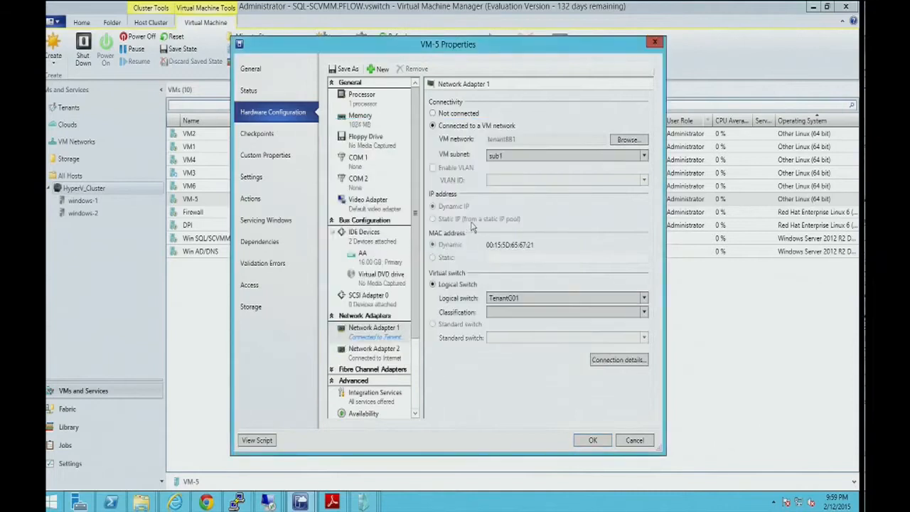
click(531, 313)
click(528, 338)
click(593, 440)
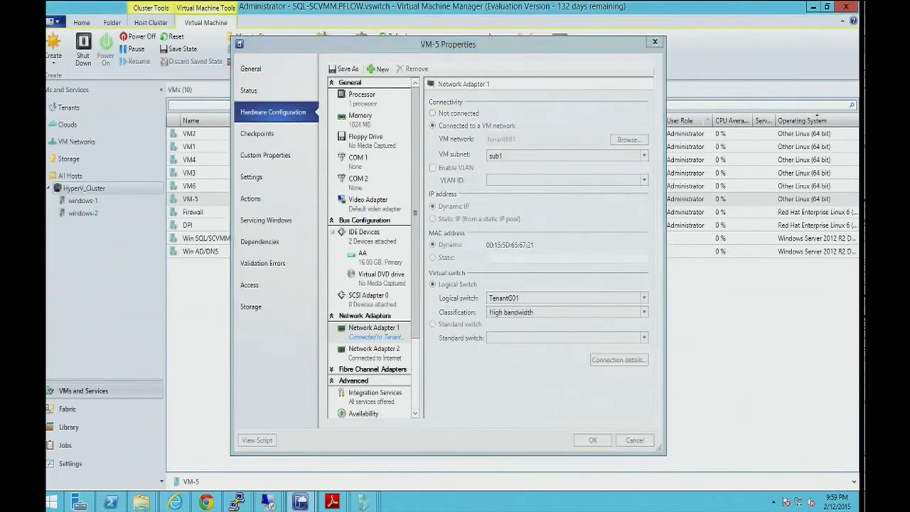
Bring up VM-5's console to check its running ping to 10.10.10.3.
mouse_move(362, 502)
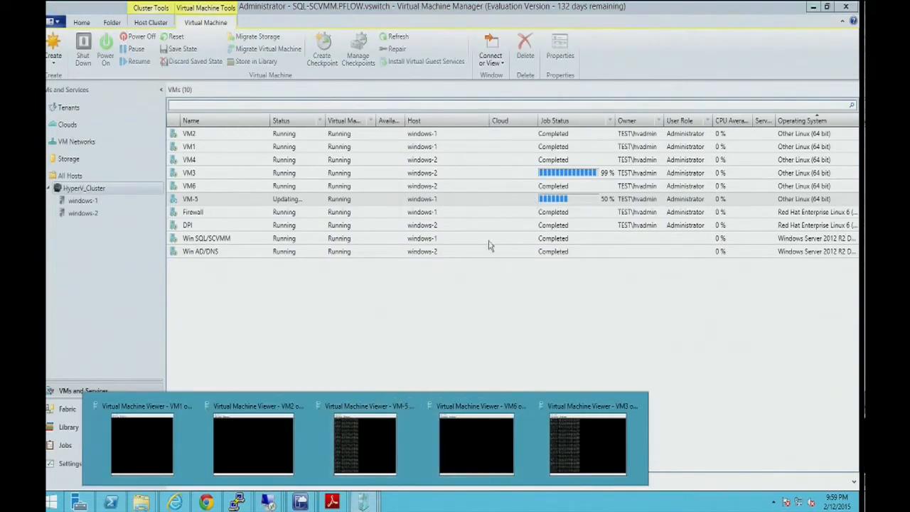
click(382, 462)
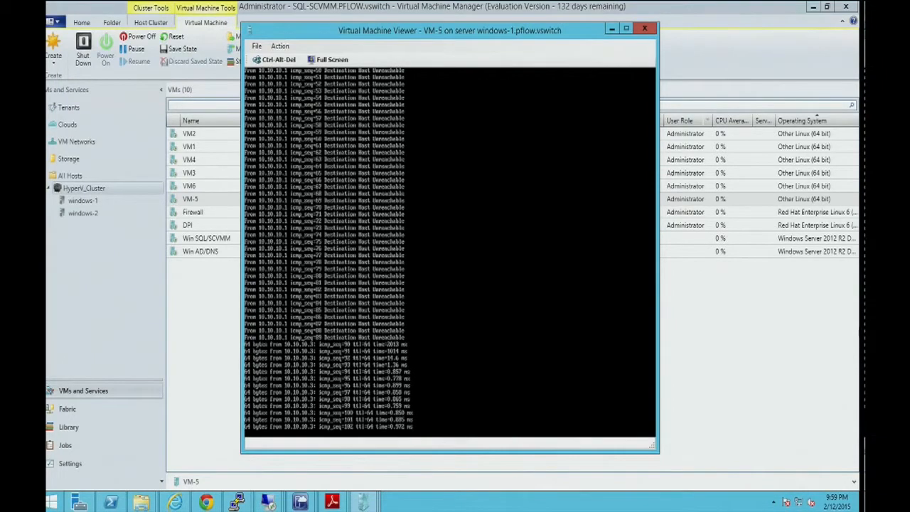
Switch to the PFC Network Viewer in Internet Explorer and log in again as Administrator with the account password.
click(174, 502)
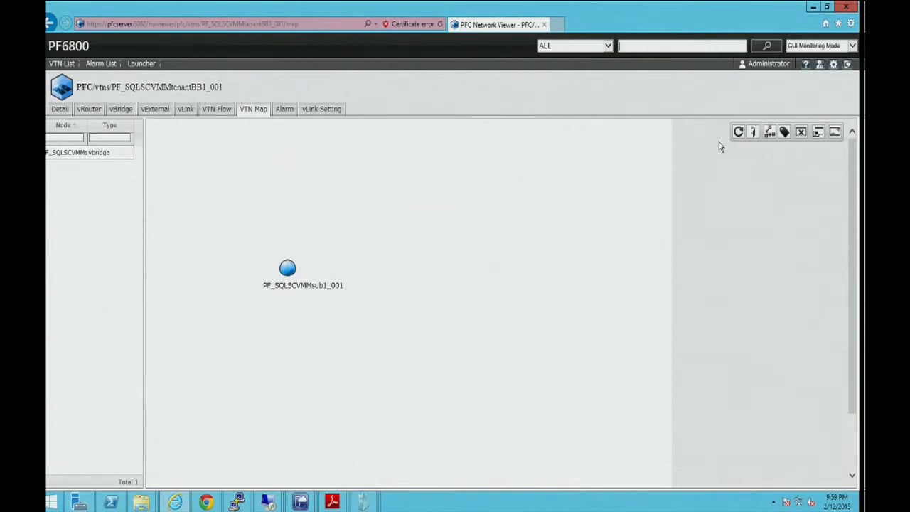
click(768, 134)
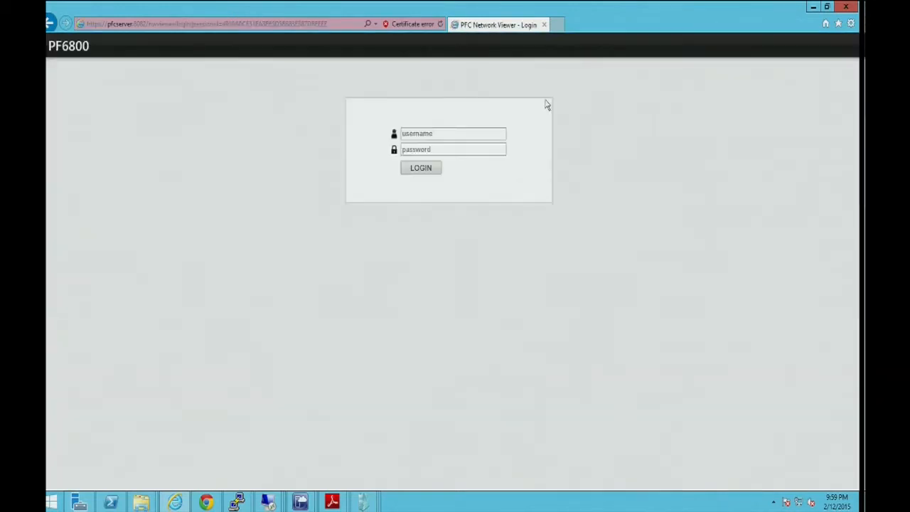
click(467, 134)
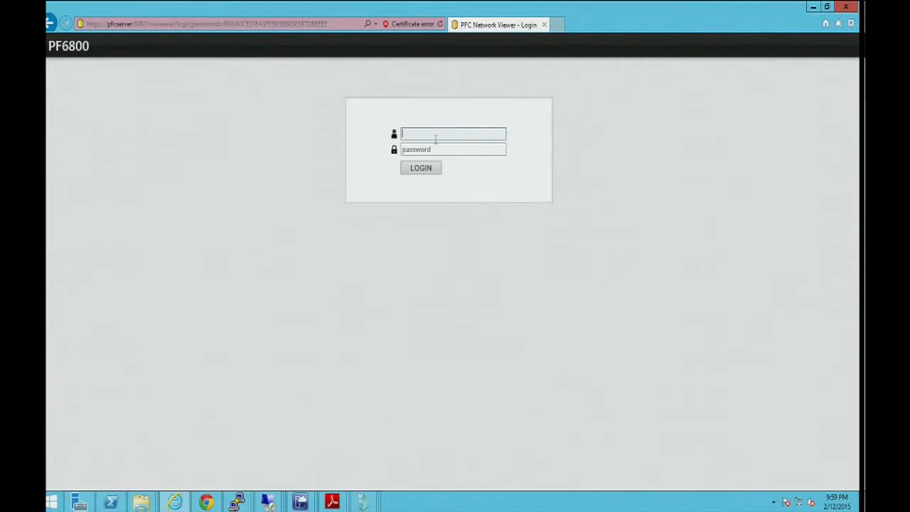
click(435, 137)
click(423, 146)
click(420, 166)
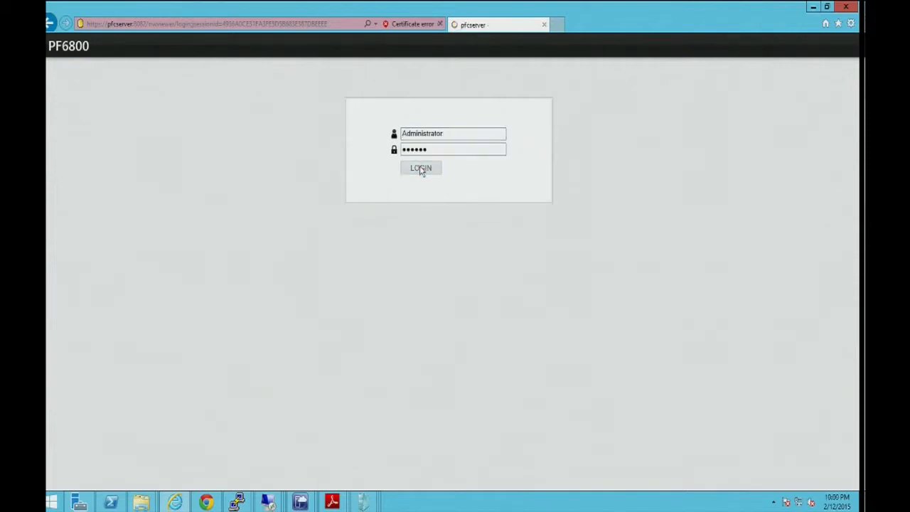
Open the map of VTN PF_SQLSCVMMtenantBB1_001 with its flows and trace flows 251845 and 251847 in turn.
click(57, 63)
click(175, 189)
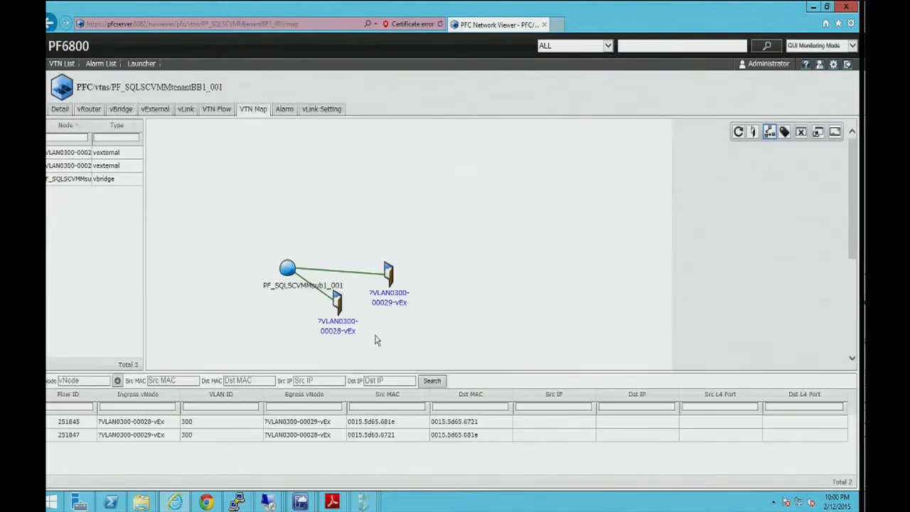
click(307, 421)
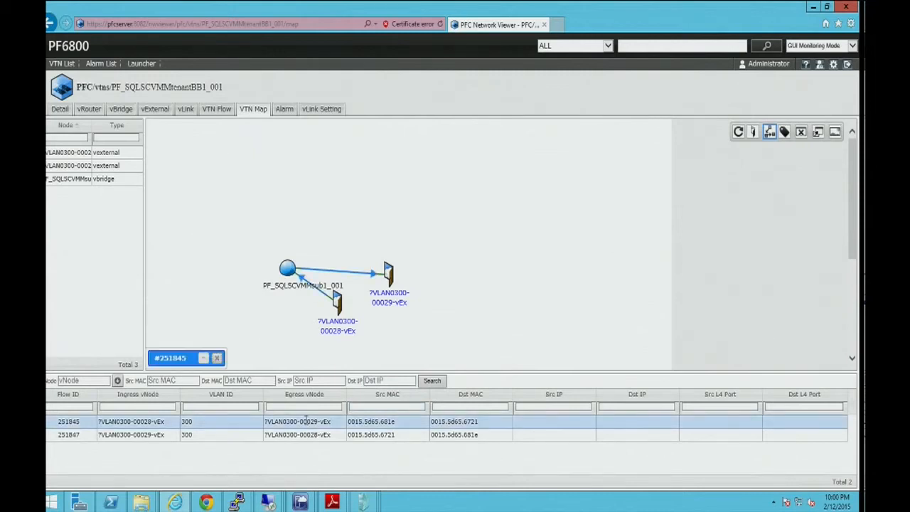
click(312, 434)
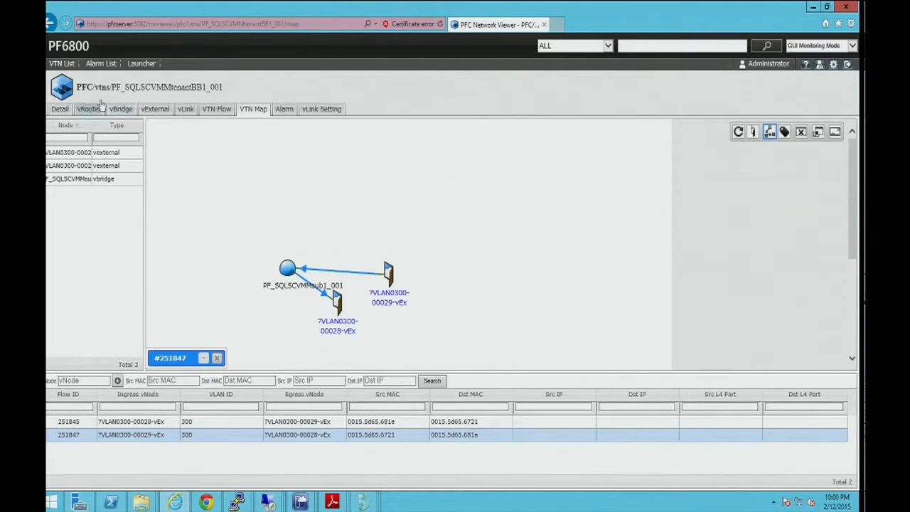
Open the PFC controller's physical network map, list its flows, and trace the paths of flows 251845 and 251847.
click(83, 87)
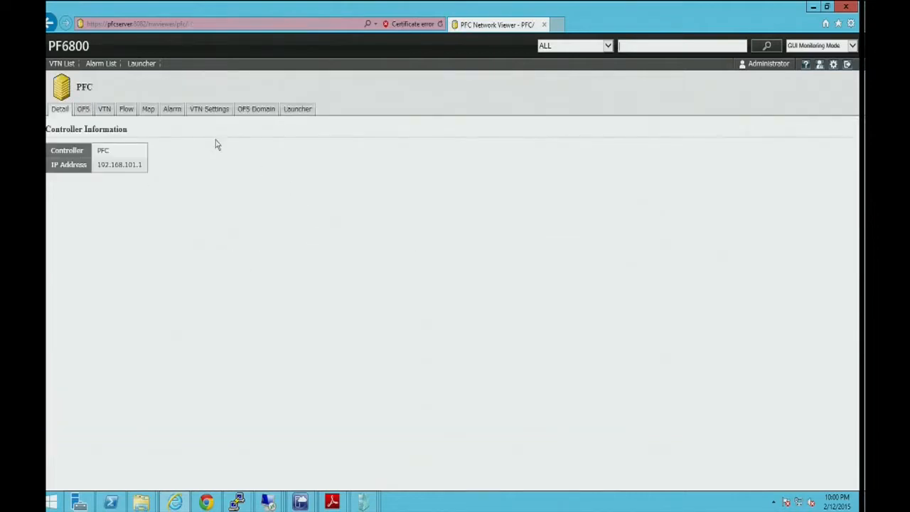
click(148, 111)
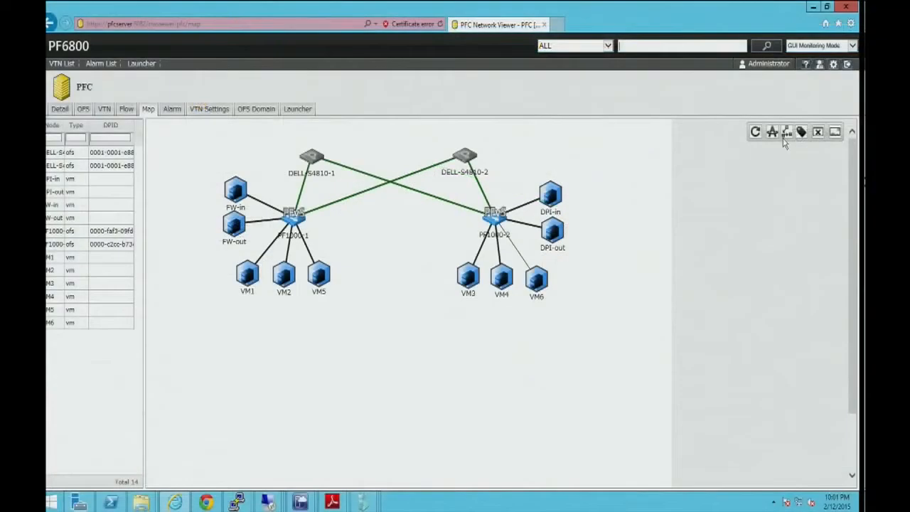
click(826, 137)
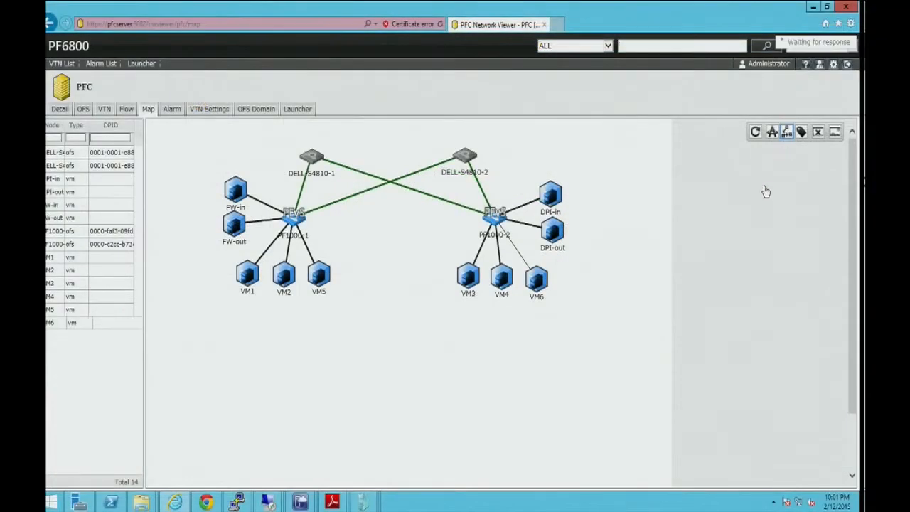
click(182, 422)
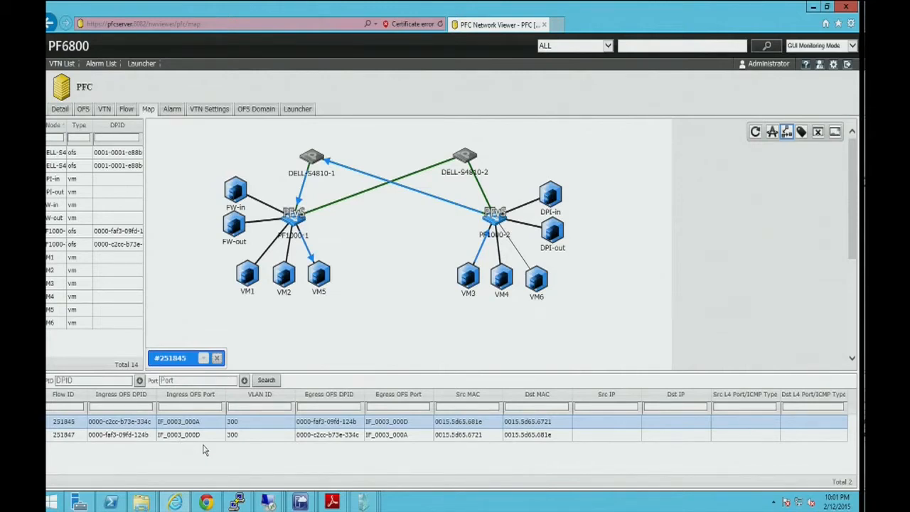
click(256, 440)
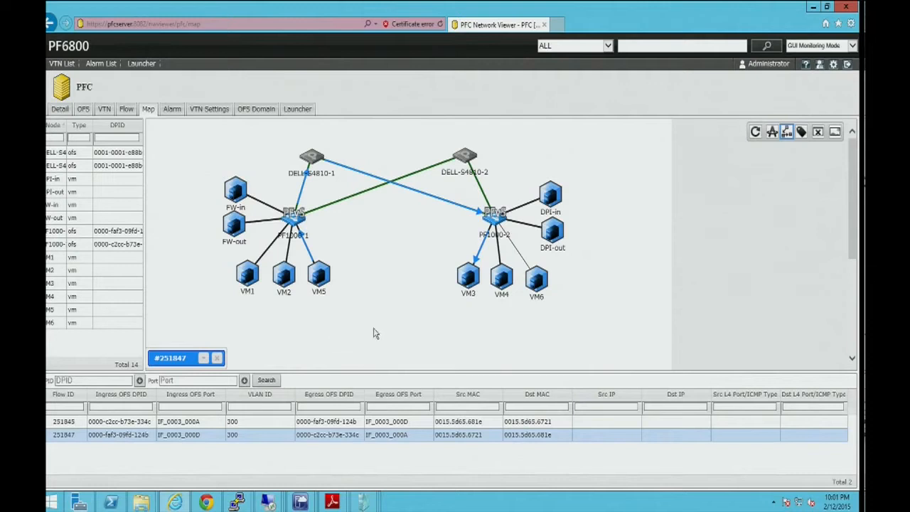
Switch to VM1's console and start a ping to 10.10.10.2.
mouse_move(362, 502)
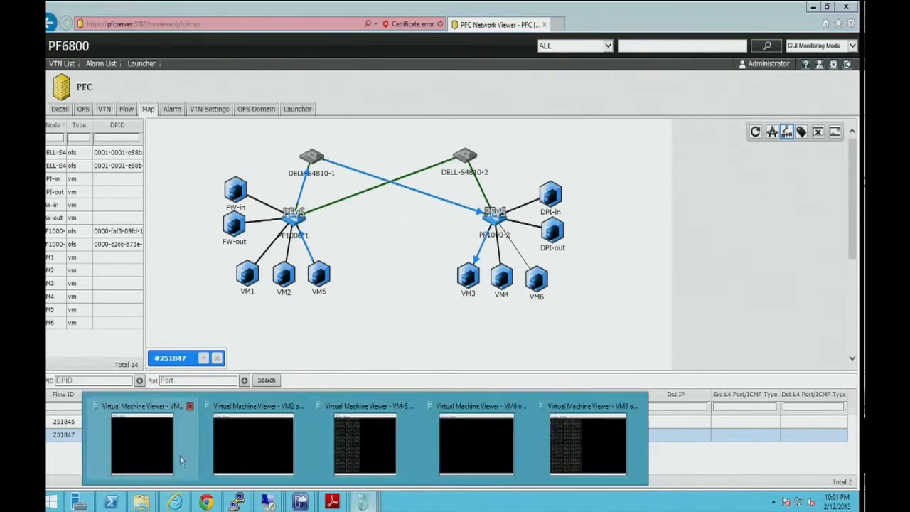
click(142, 445)
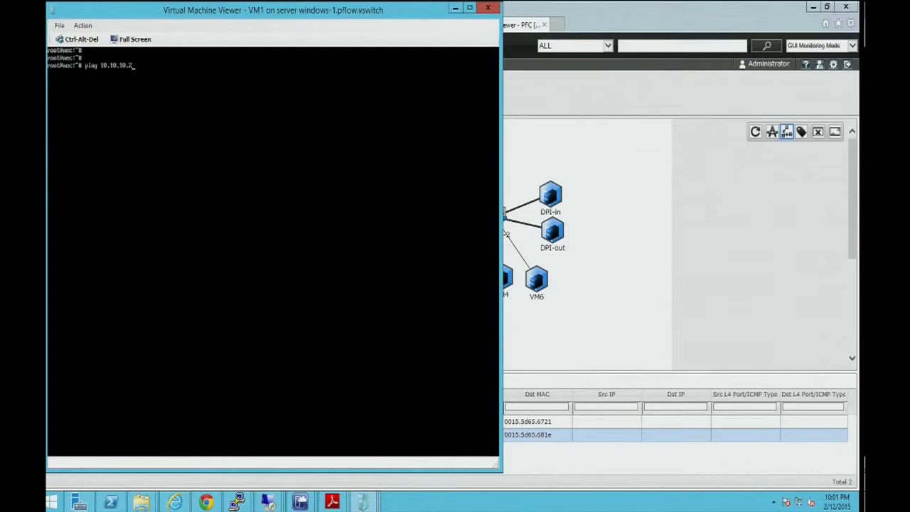
key(Return)
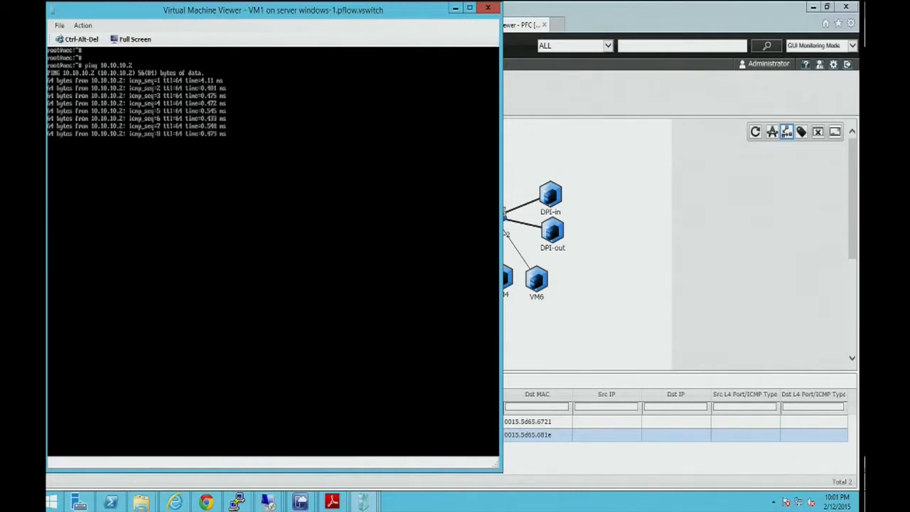
drag(223, 19, 222, 27)
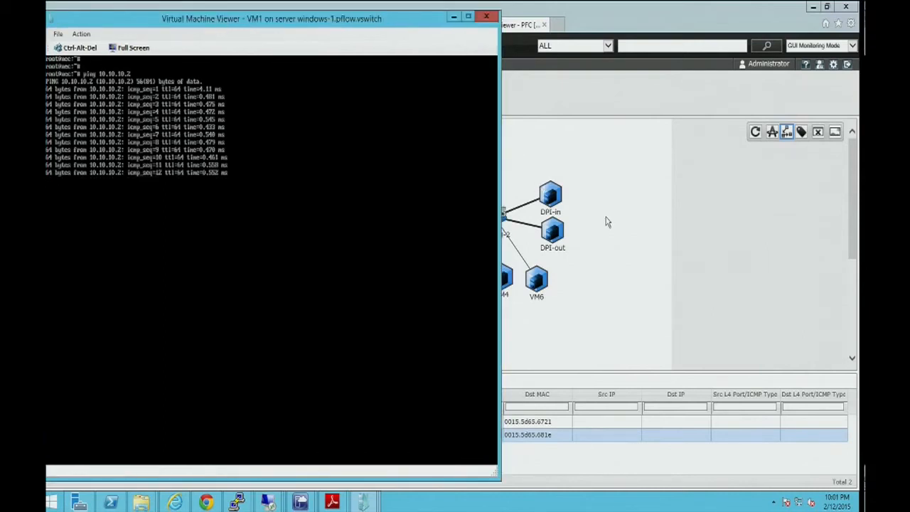
Return to the PFC physical map, reload the flow list, and trace the paths of flows 251851 and 251852.
click(607, 223)
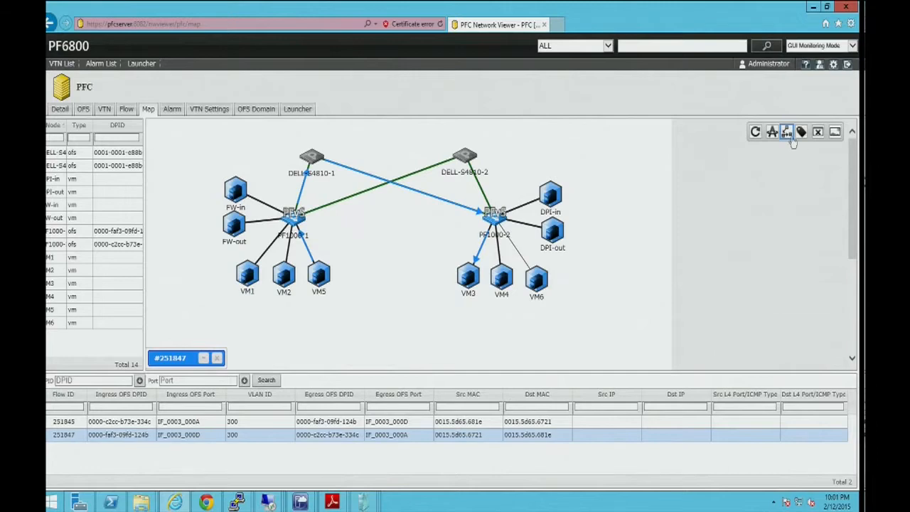
click(787, 134)
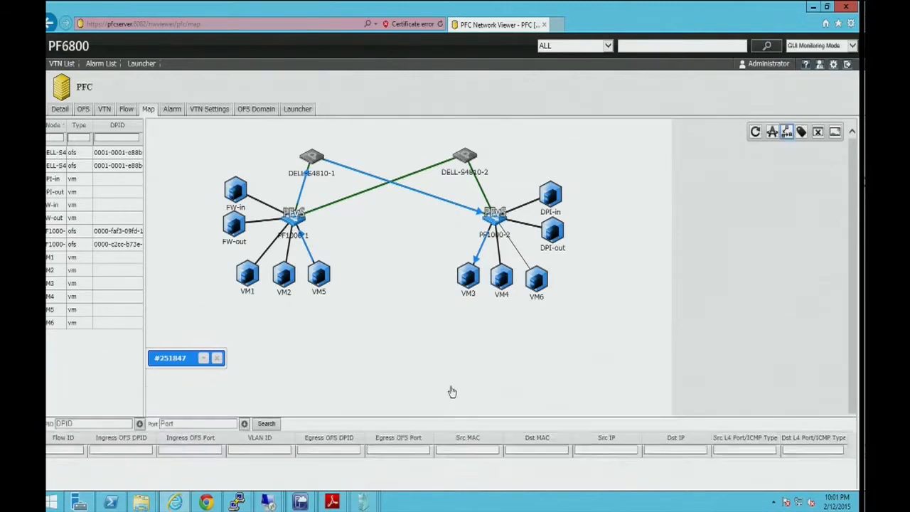
click(214, 450)
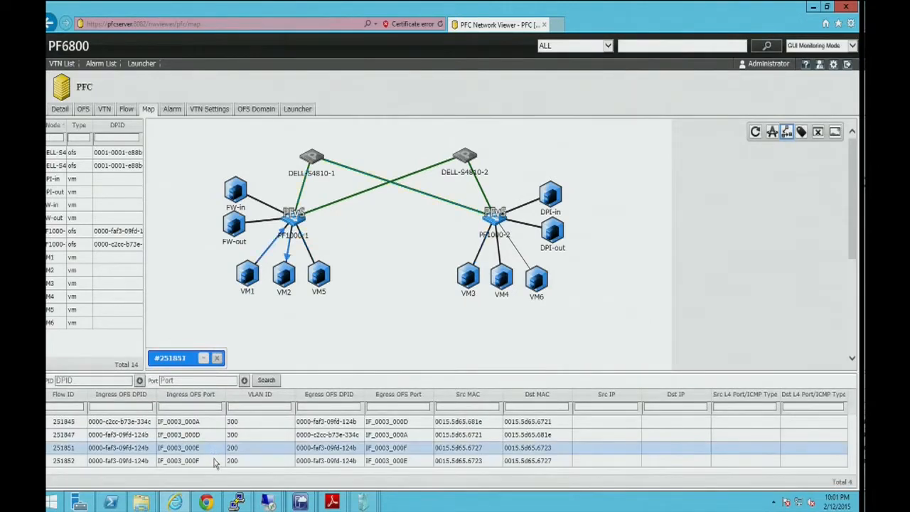
click(215, 462)
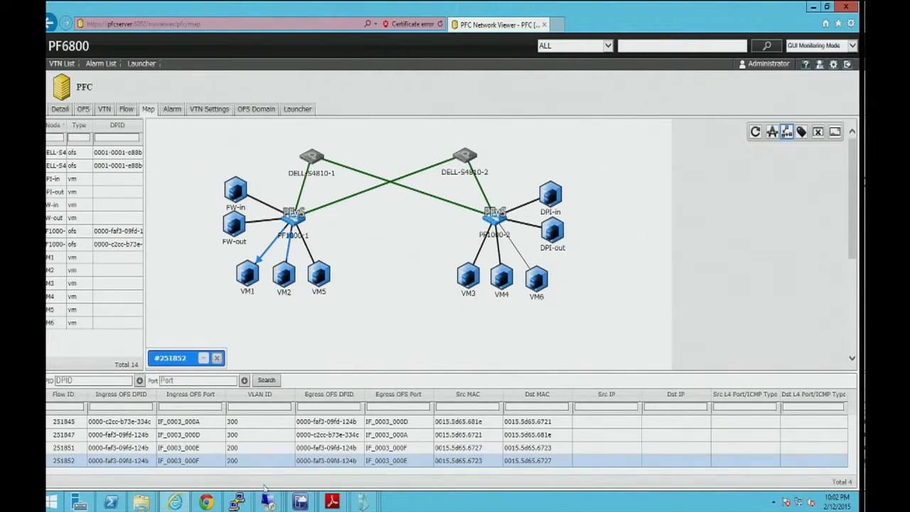
Switch to Virtual Machine Manager and add a VM subnet named sub2 with 20.20.20.0/24 to the tenantBB1 VM network.
mouse_move(300, 502)
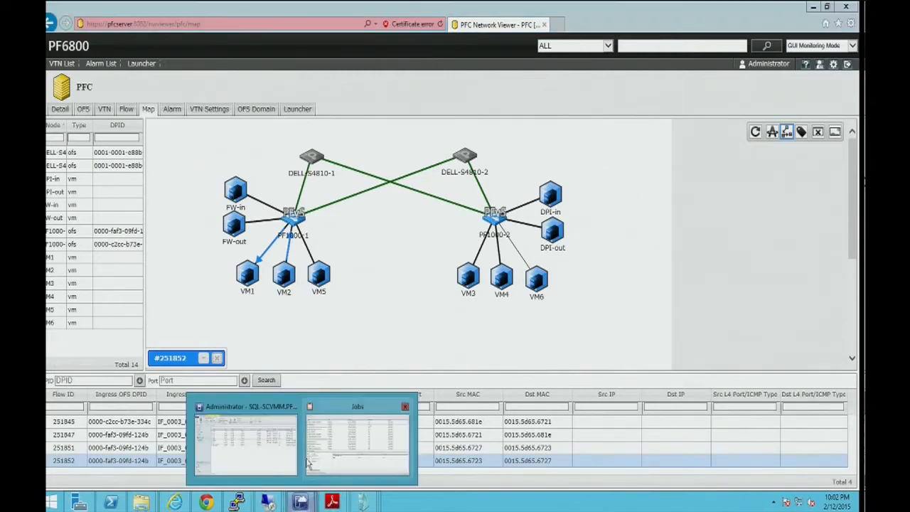
click(260, 443)
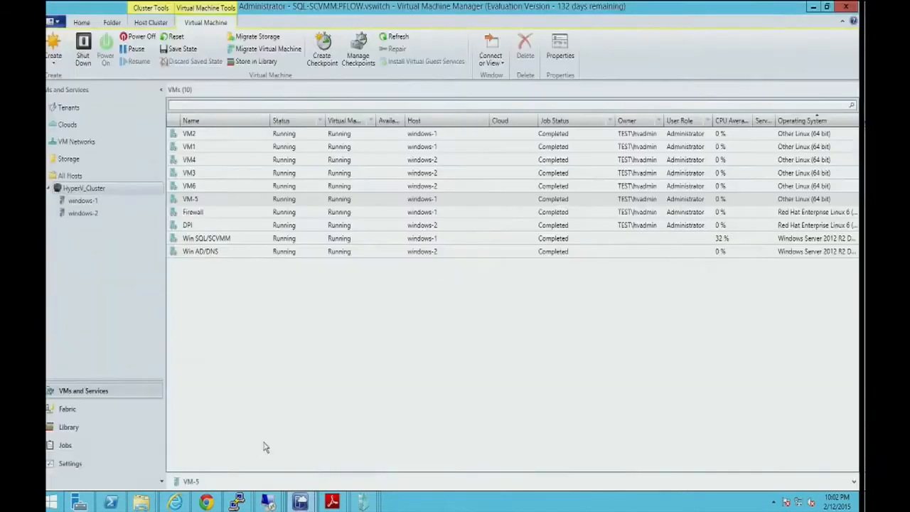
click(235, 333)
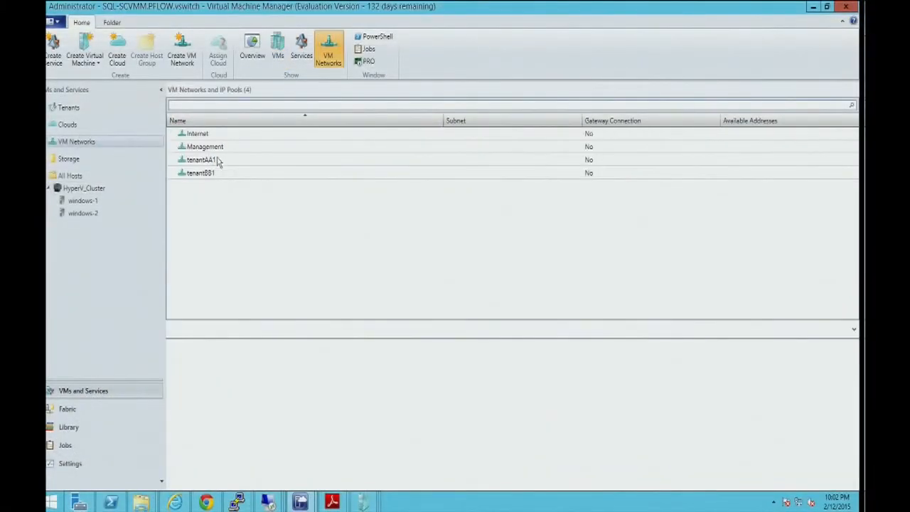
double_click(221, 178)
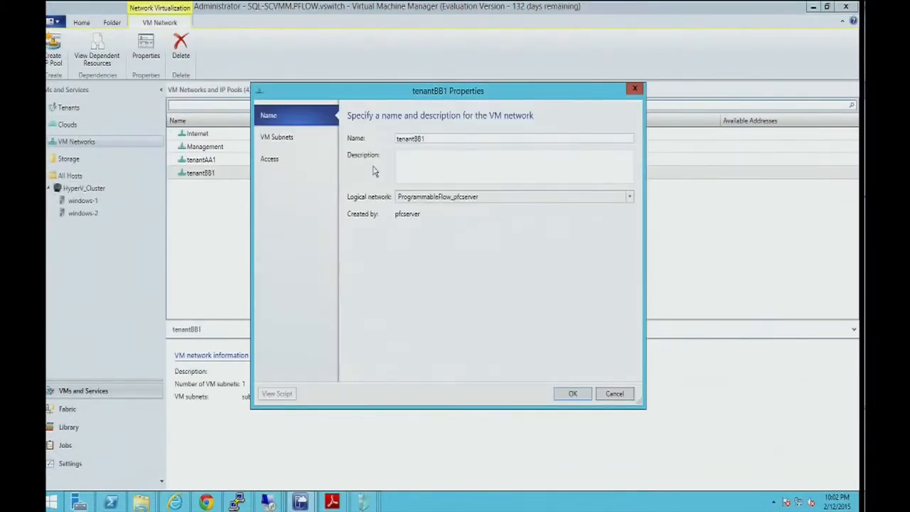
click(303, 138)
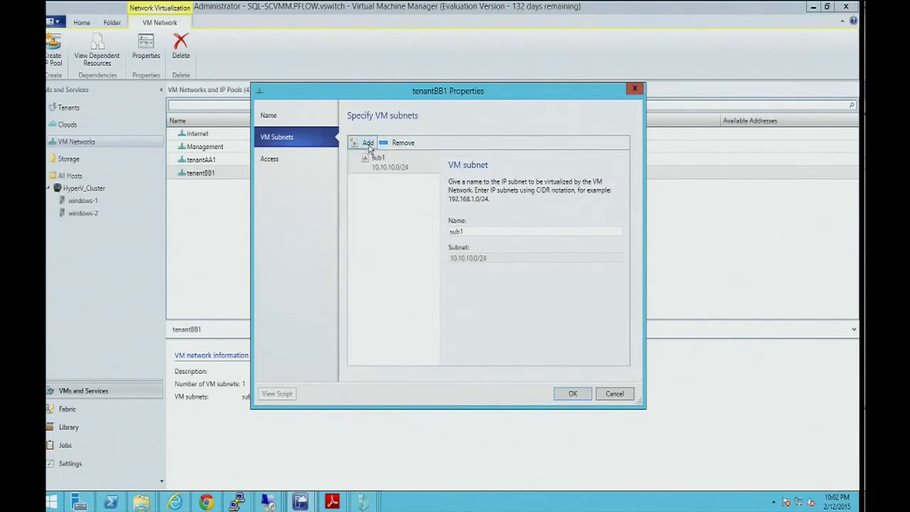
click(367, 143)
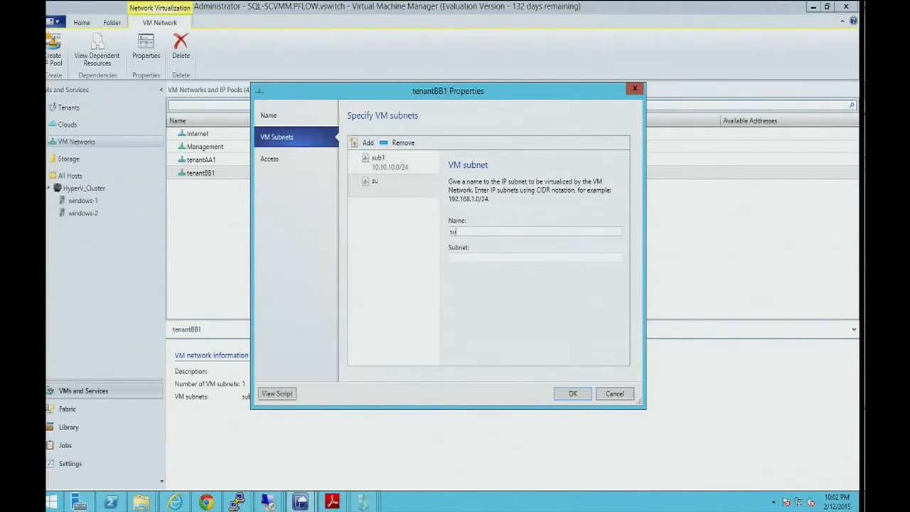
key(Tab)
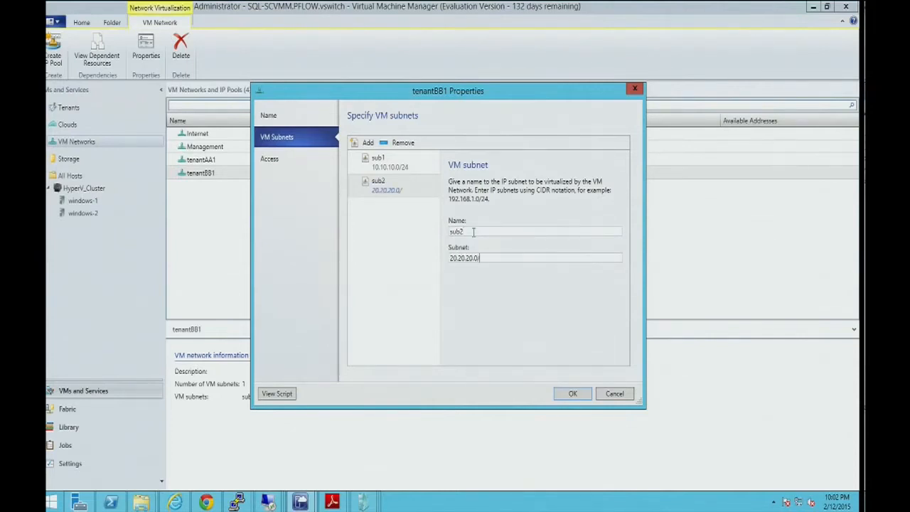
click(572, 395)
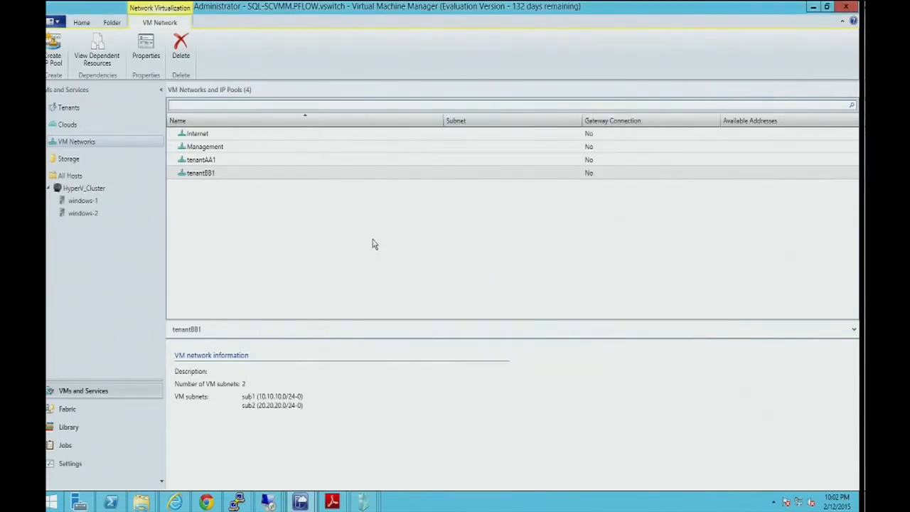
Switch to the PFC Network Viewer and open the map of VTN PF_SQLSCVMMtenantBB1_001 to check its vBridges.
click(206, 502)
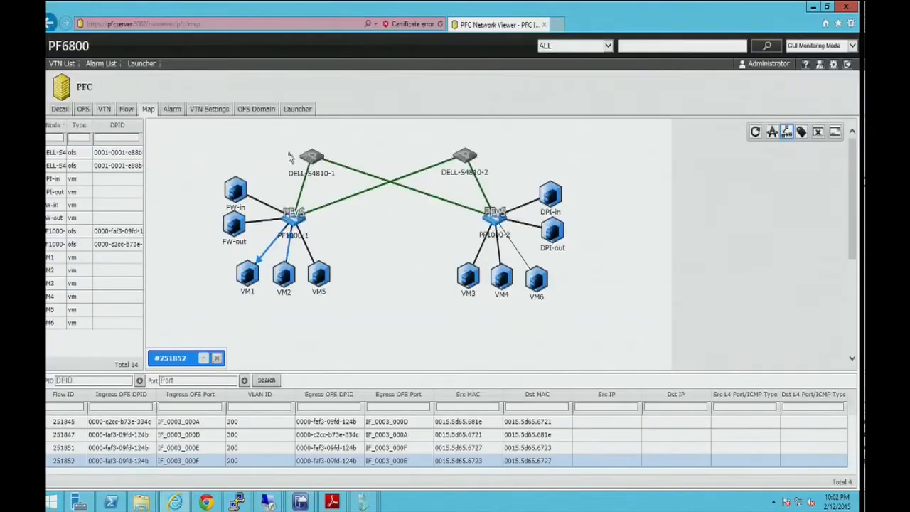
click(104, 110)
click(181, 190)
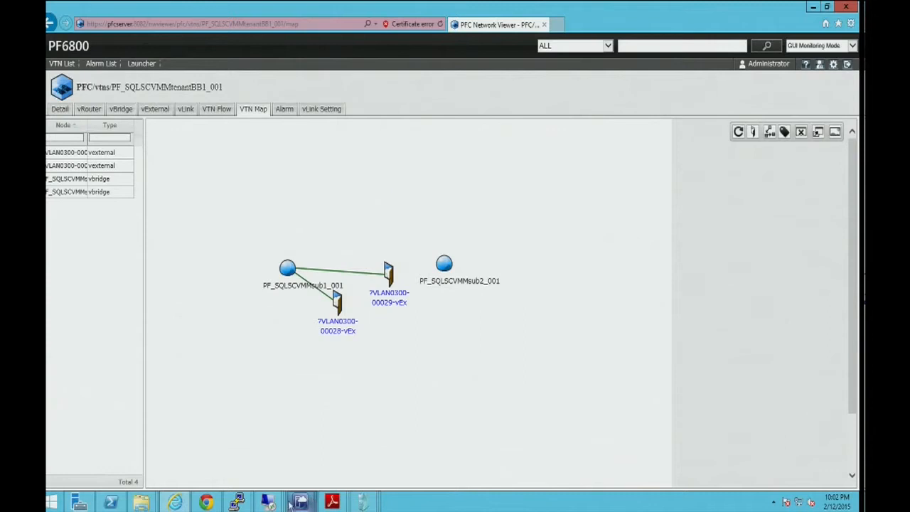
Return to Virtual Machine Manager and open the Network Adapter 1 hardware settings of VM6 in HyperV_Cluster.
mouse_move(300, 502)
click(240, 451)
click(97, 189)
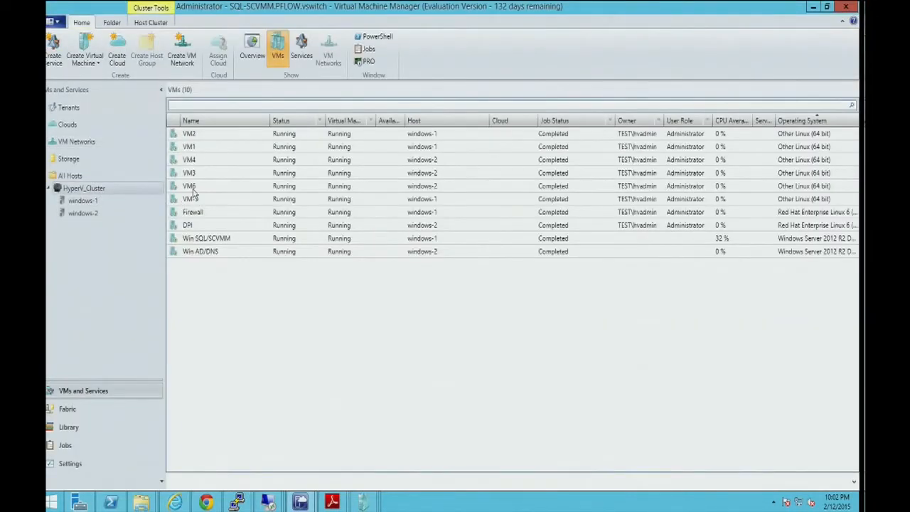
right_click(191, 186)
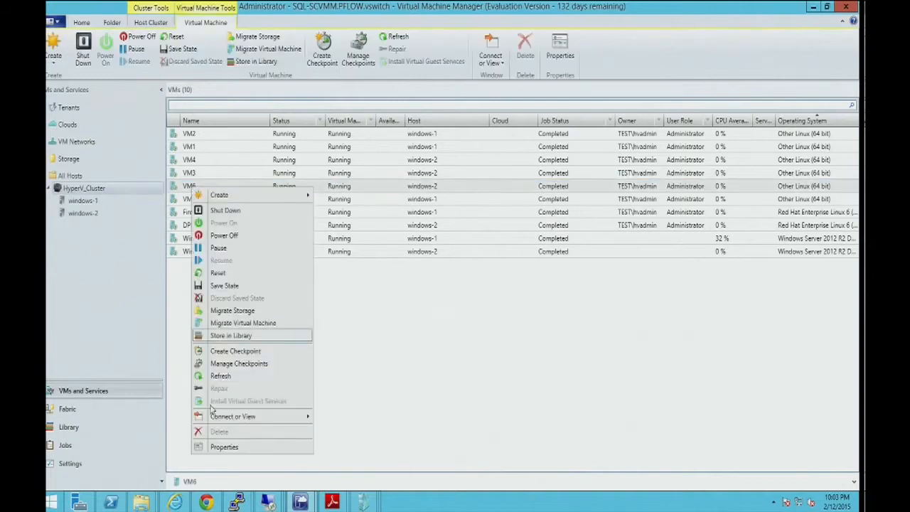
click(221, 447)
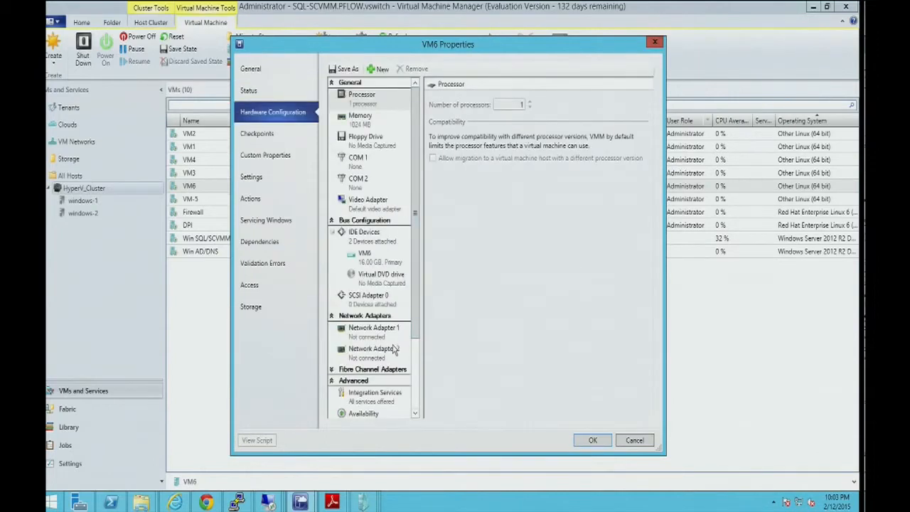
click(385, 335)
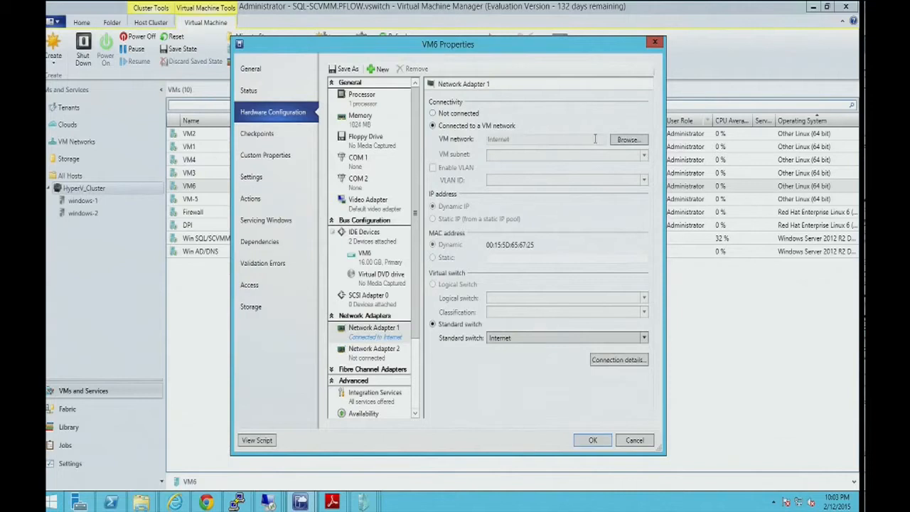
Connect VM6's Network Adapter 1 to VM network tenantBB1 on subnet sub2, choose a port classification, and apply the change.
click(627, 141)
double_click(359, 250)
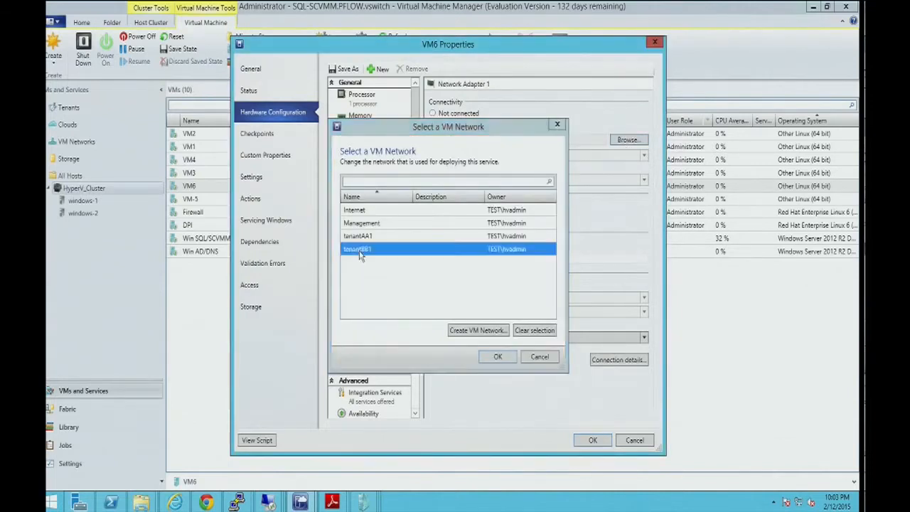
click(515, 156)
click(515, 168)
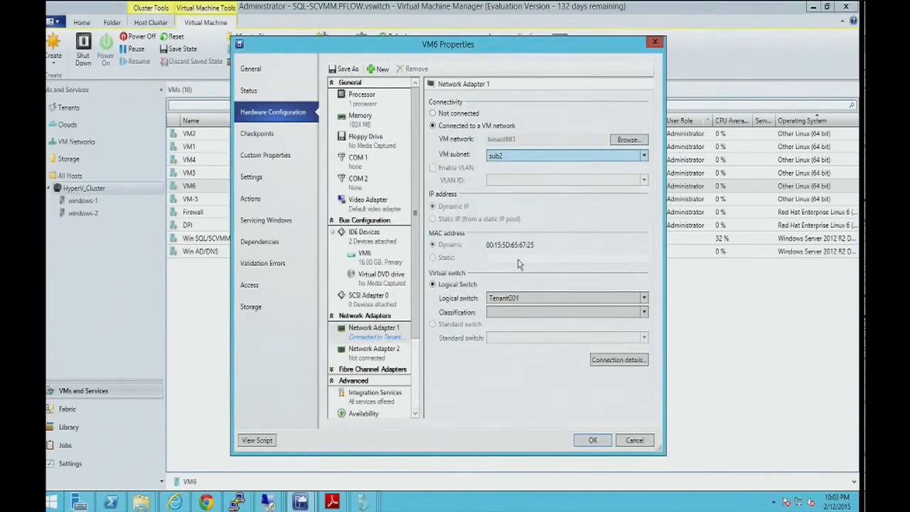
click(517, 314)
click(518, 335)
click(592, 440)
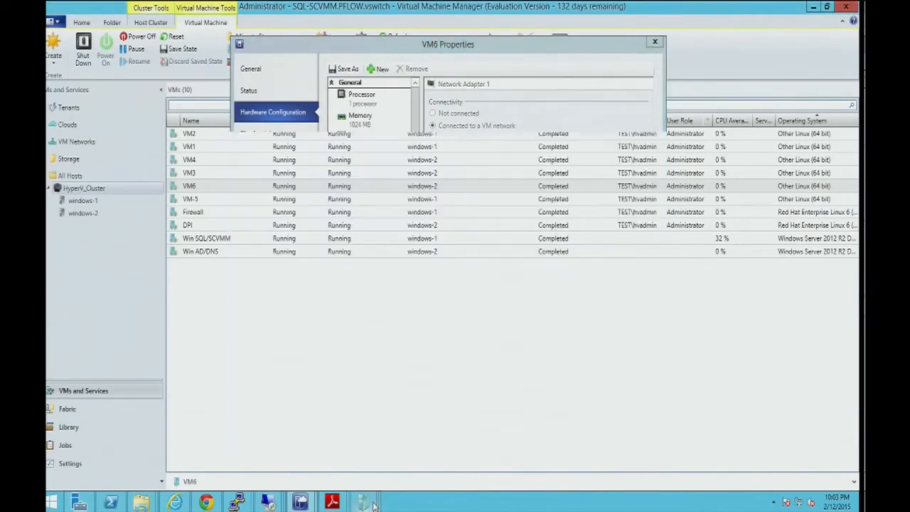
Switch to VM6's console and start a ping to 10.10.10.1.
mouse_move(364, 503)
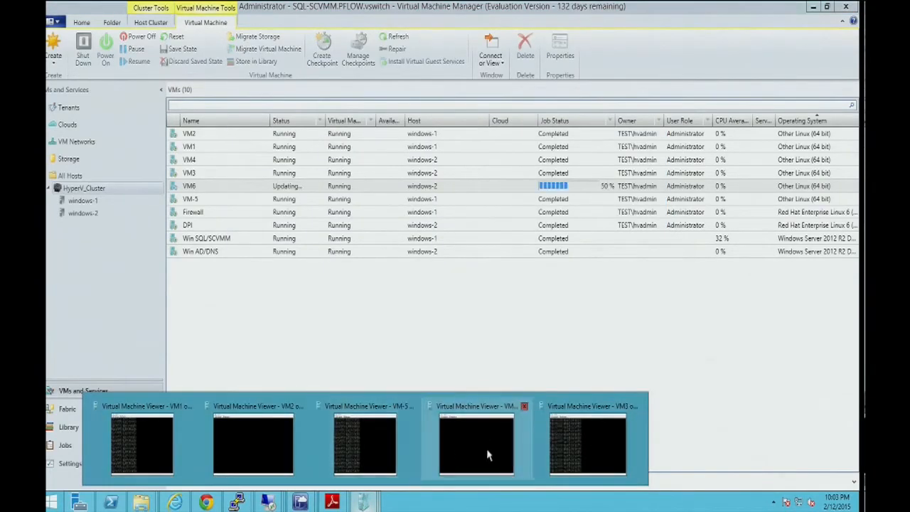
click(488, 455)
key(Return)
key(Return)
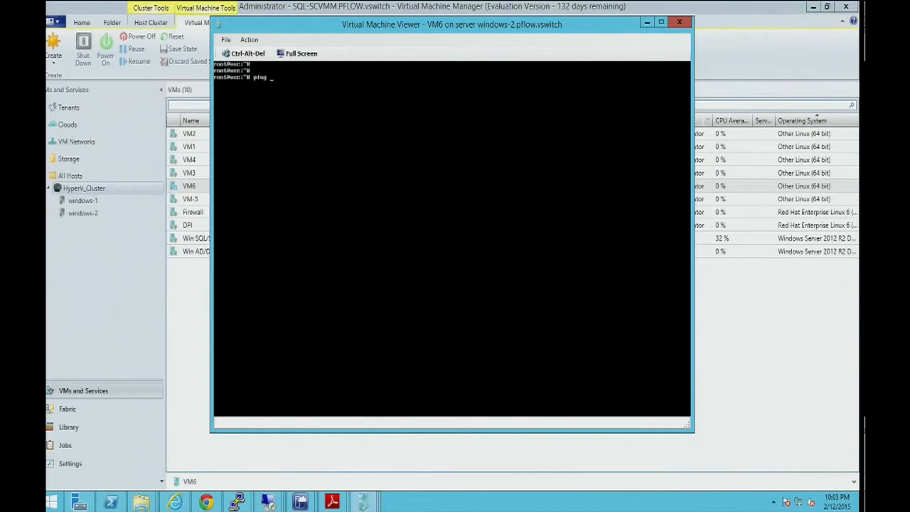
text(ping 10.10.10.1)
key(Return)
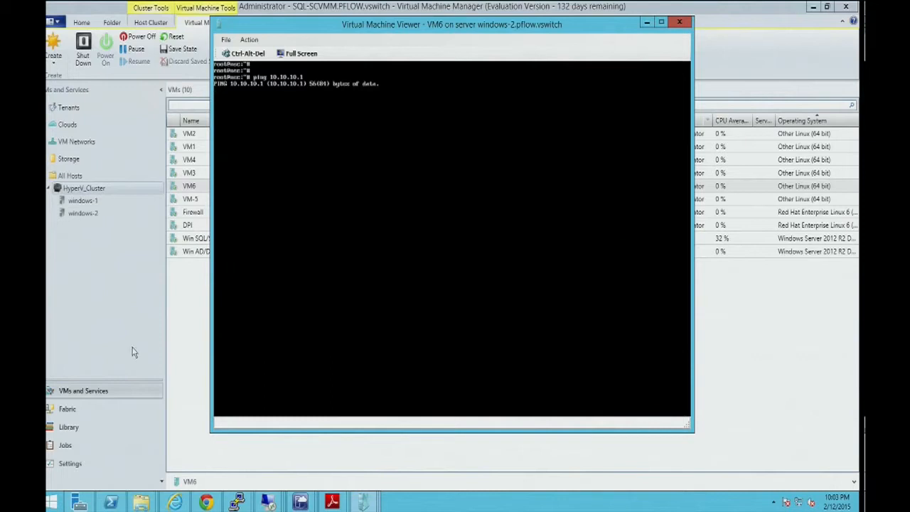
Return to the tenantBB1 VTN map in the PFC Network Viewer and open it for editing in GUI Configuration Mode.
click(174, 342)
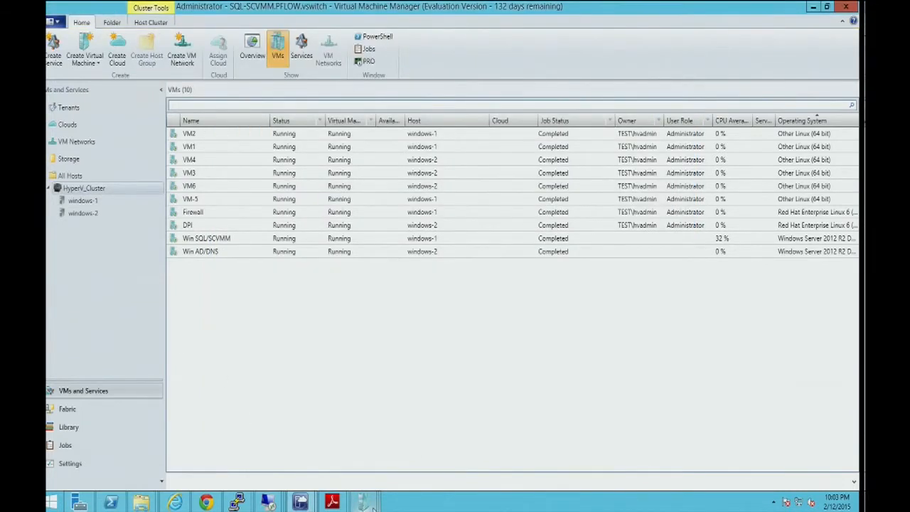
mouse_move(367, 506)
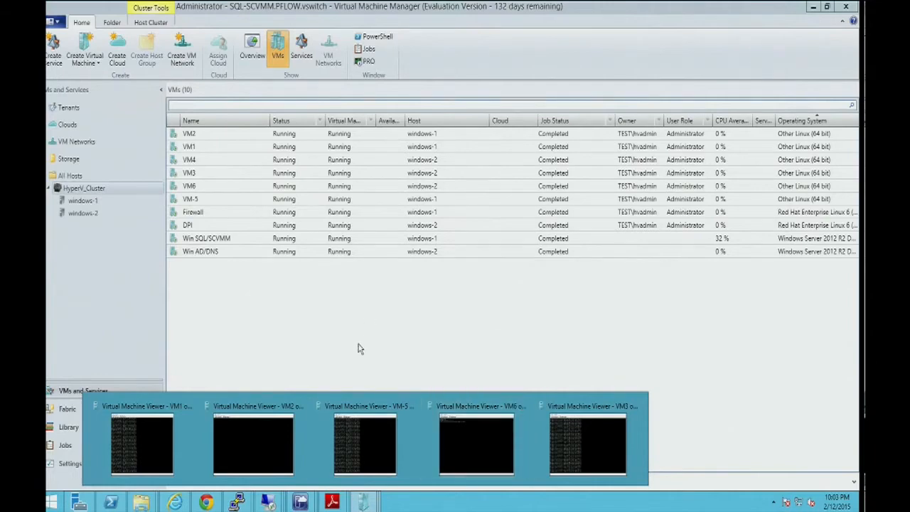
click(174, 502)
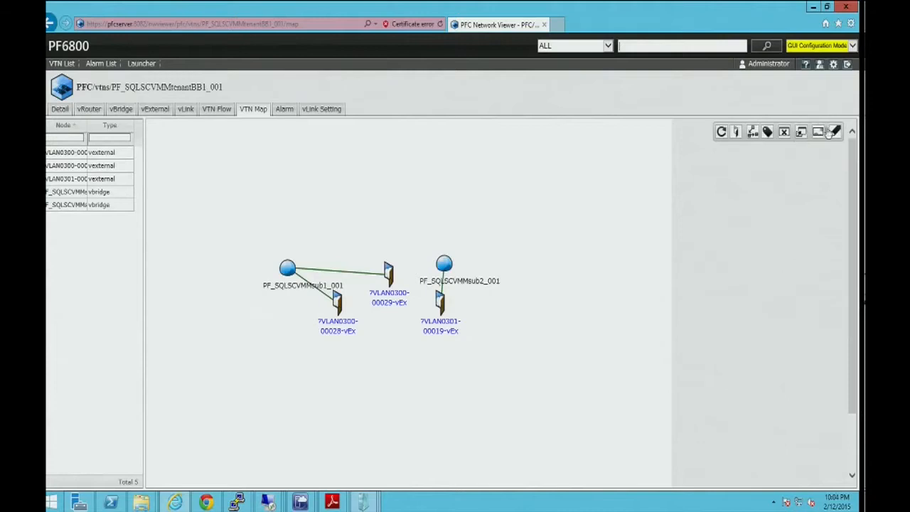
click(833, 132)
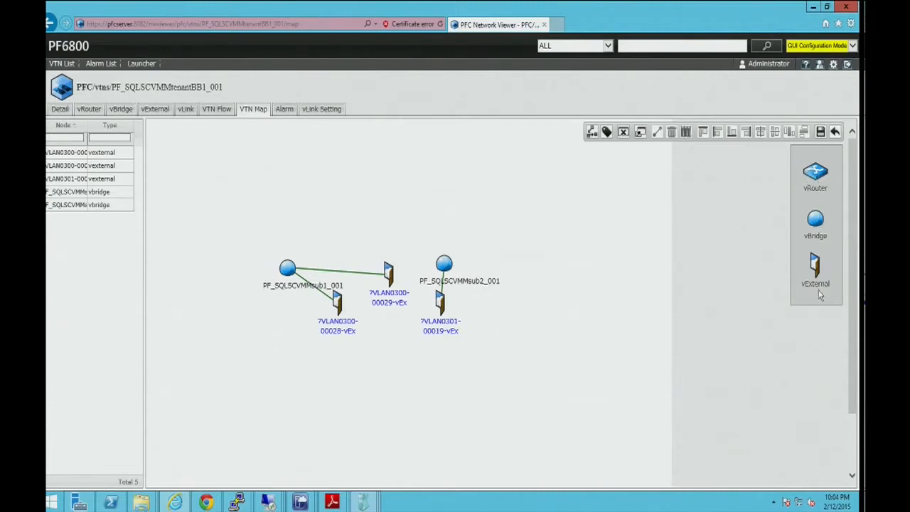
Add a vRouter above the sub1 and sub2 vBridges and rearrange the vExternals and vBridges beneath it.
drag(818, 179, 377, 199)
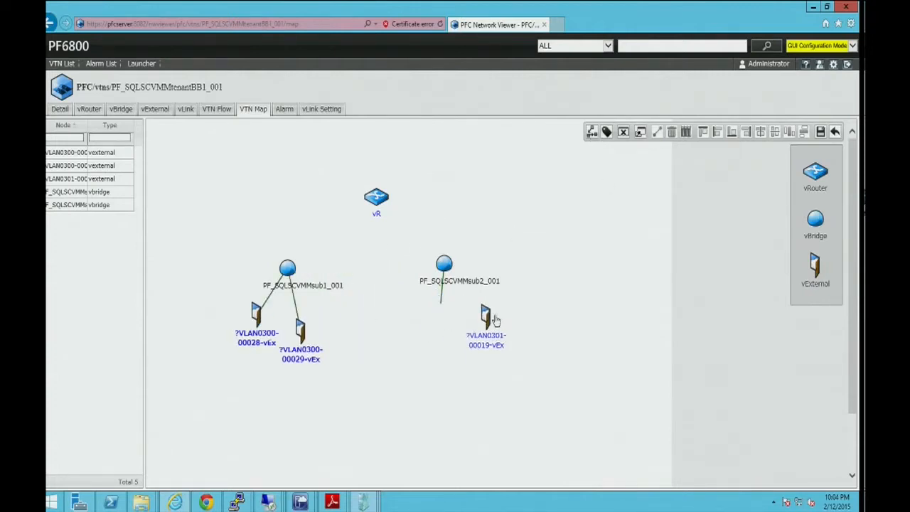
drag(287, 268, 313, 235)
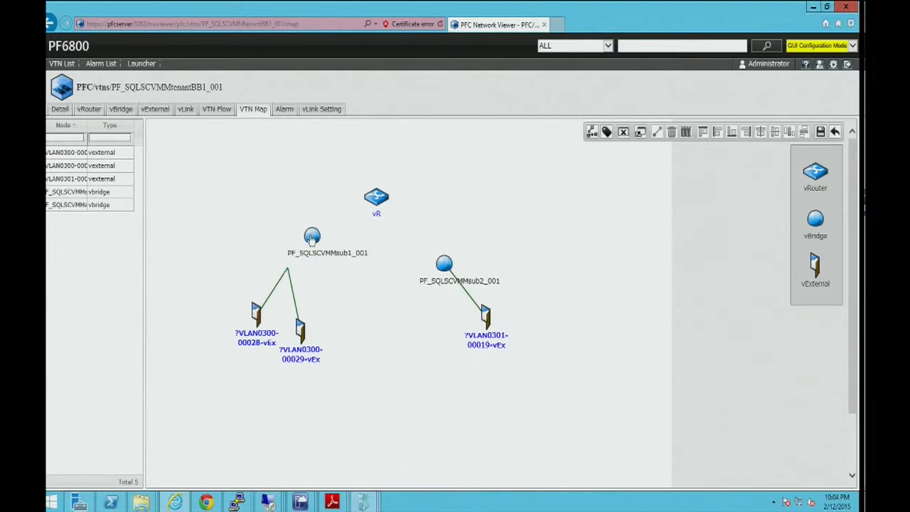
drag(444, 265, 435, 230)
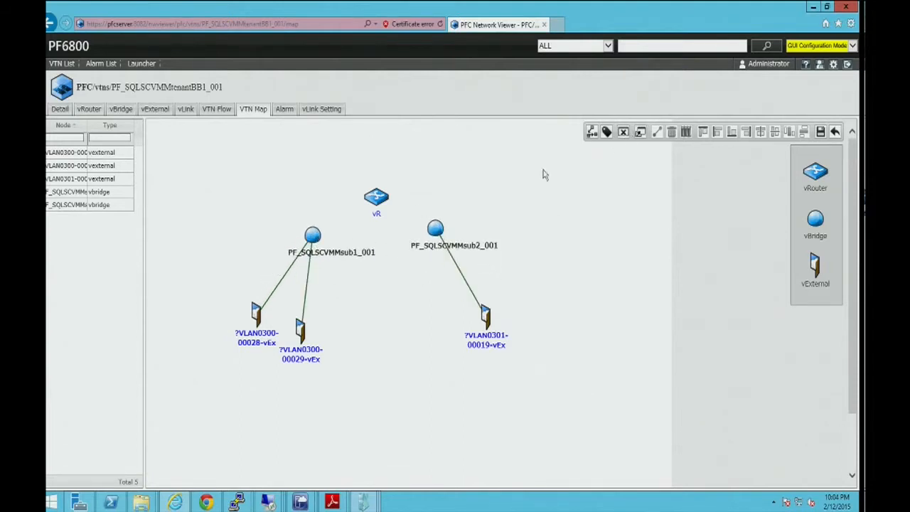
Link the vRouter to the PF_SQLSCVMMsub1_001 and PF_SQLSCVMMsub2_001 vBridges and save the VTN map.
drag(265, 167, 398, 275)
click(658, 132)
drag(363, 158, 467, 287)
click(654, 134)
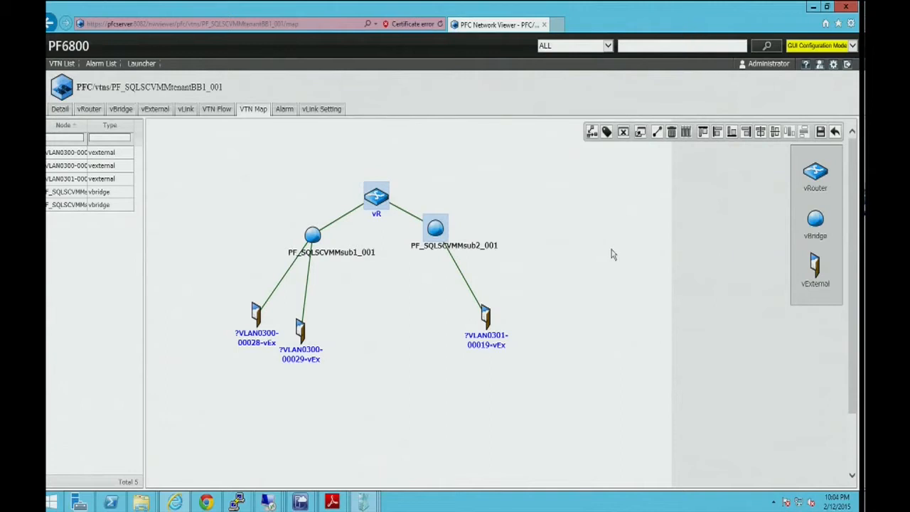
click(821, 133)
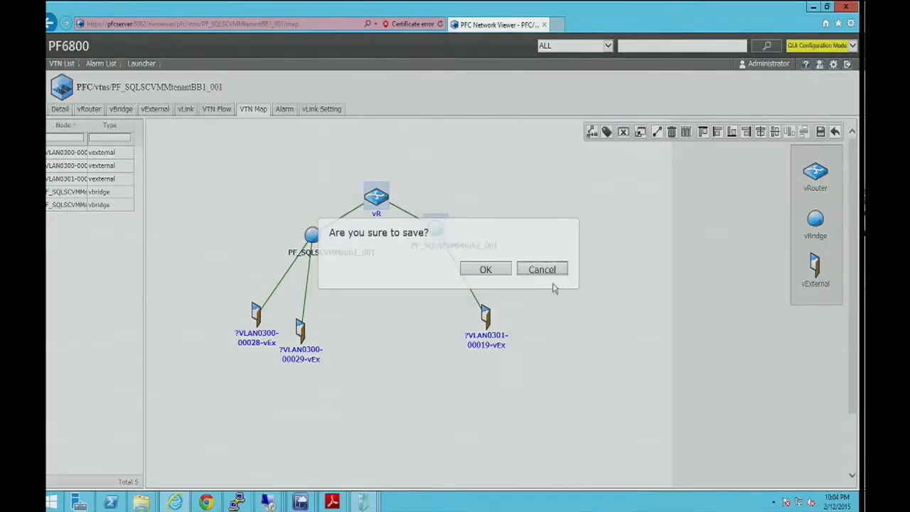
click(483, 268)
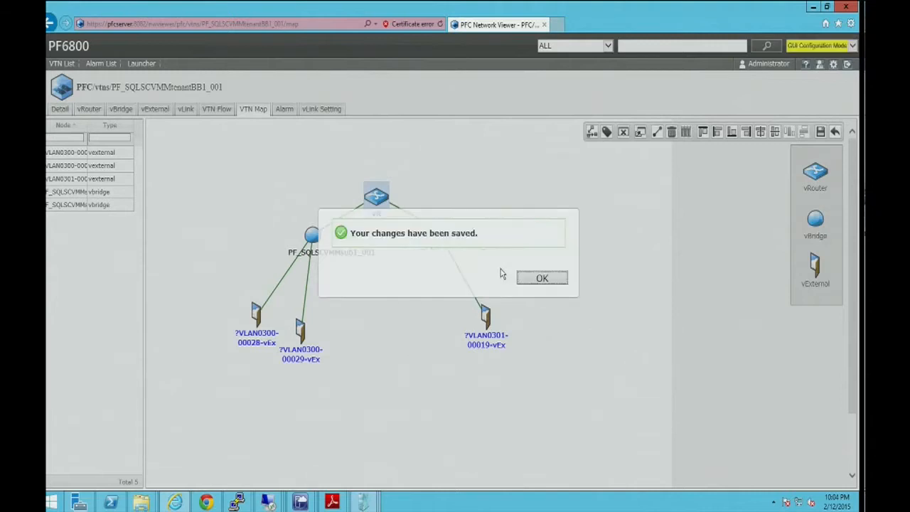
click(540, 279)
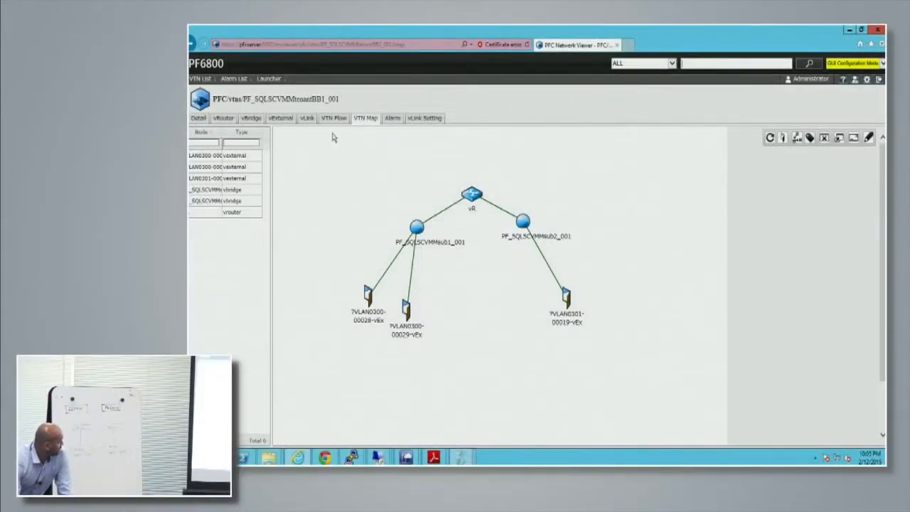
Open the vRouter's vInterface settings and set vRIF00001 to IP address 10.10.10.254 with subnet mask 255.255.255.0.
click(225, 119)
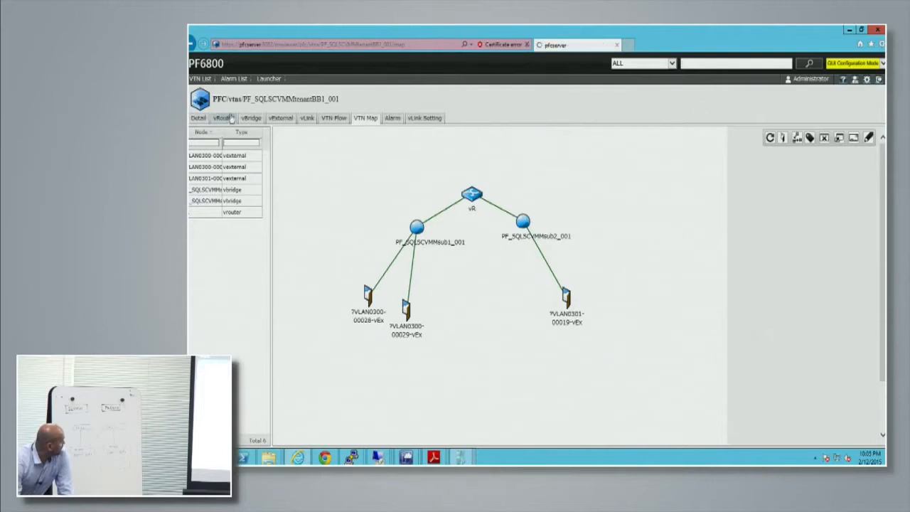
click(193, 167)
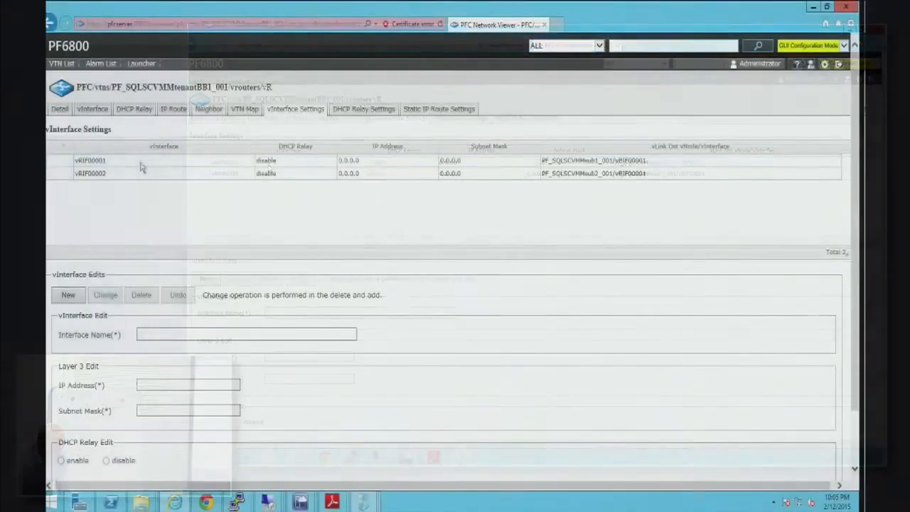
click(268, 165)
click(151, 177)
click(151, 164)
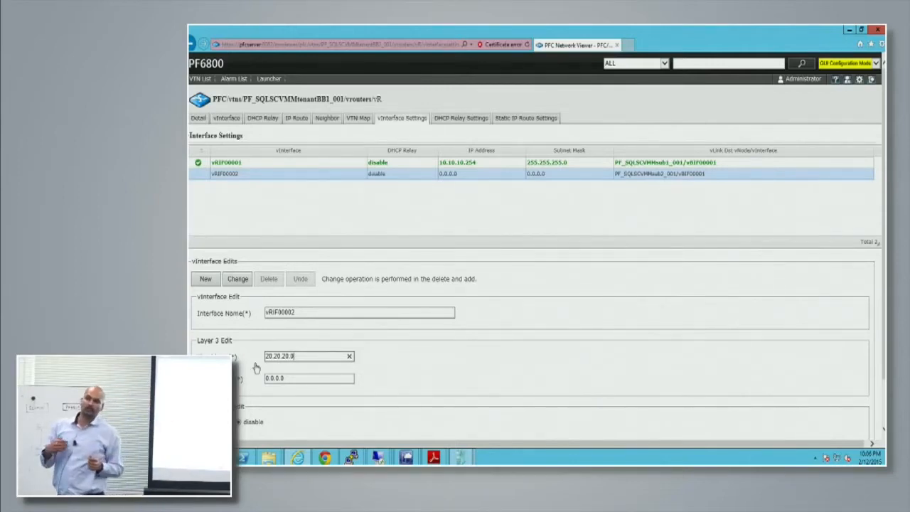
Set vRIF00002 to IP address 20.20.20.254 with subnet mask 255.255.255.0 and save the vInterface settings.
key(BackSpace)
key(Tab)
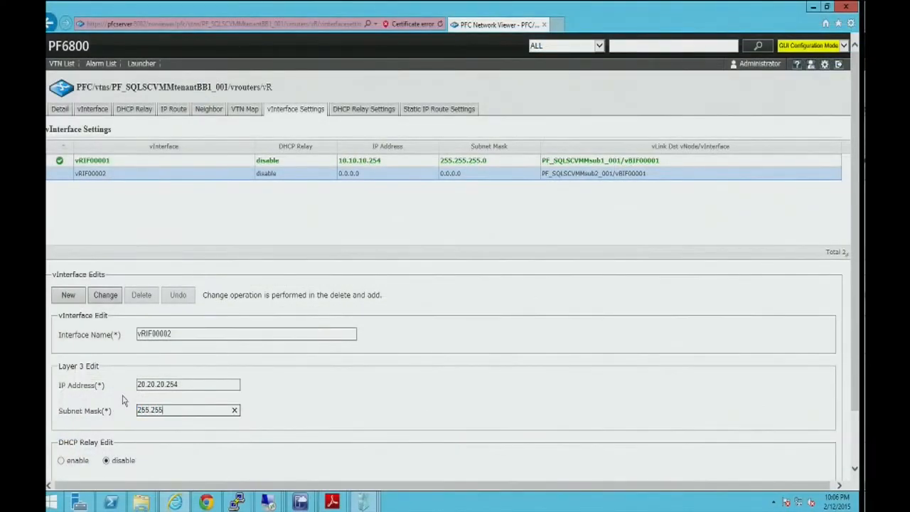
click(105, 294)
scroll(577, 356, down, 2)
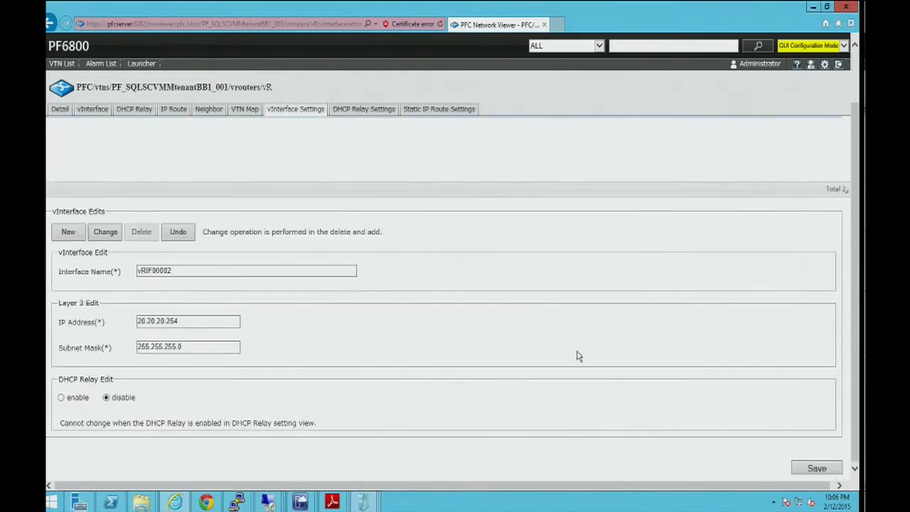
click(811, 471)
click(503, 259)
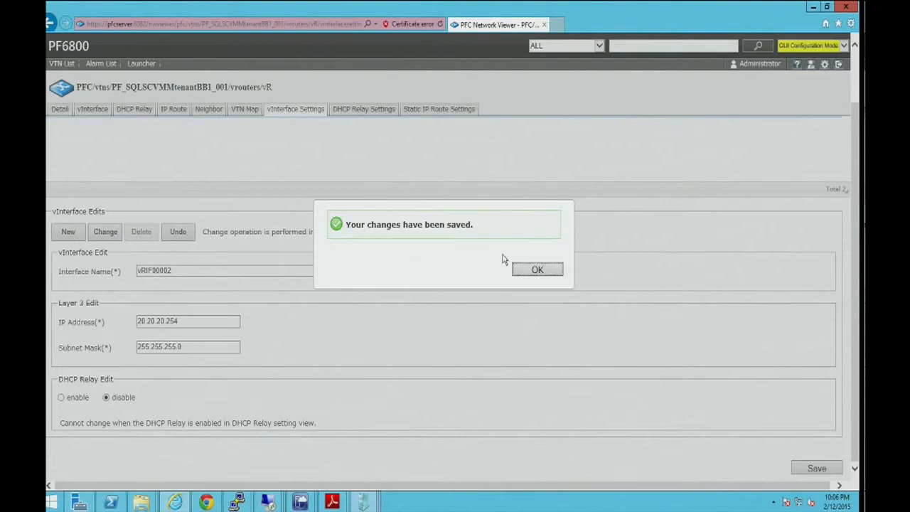
click(521, 275)
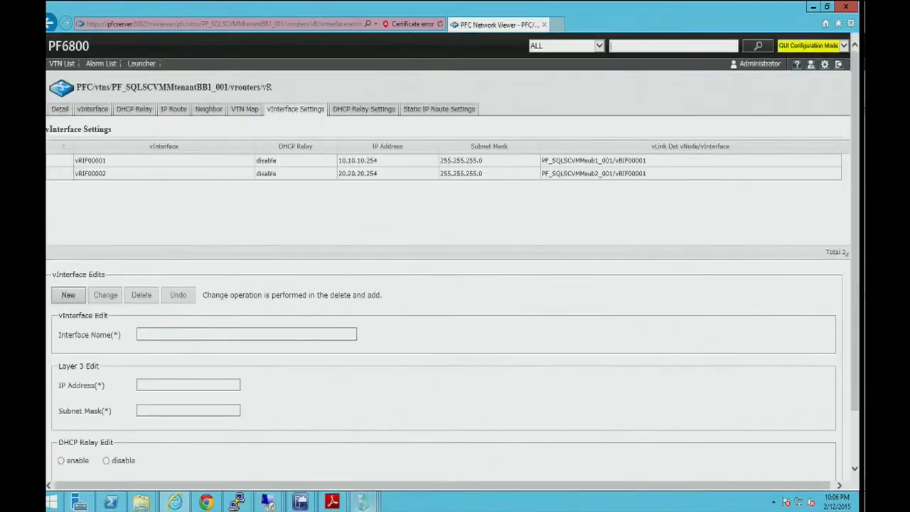
Switch to VM6's console and check the replies to its running ping.
mouse_move(363, 502)
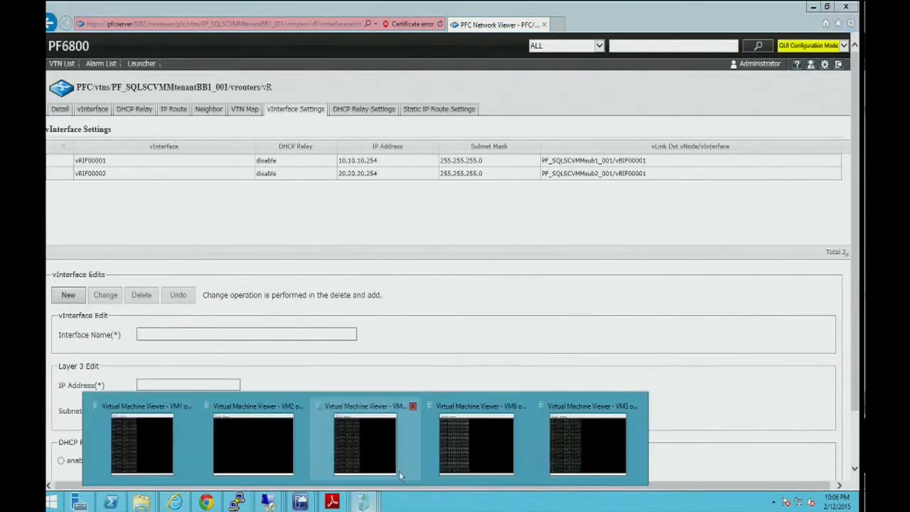
click(477, 450)
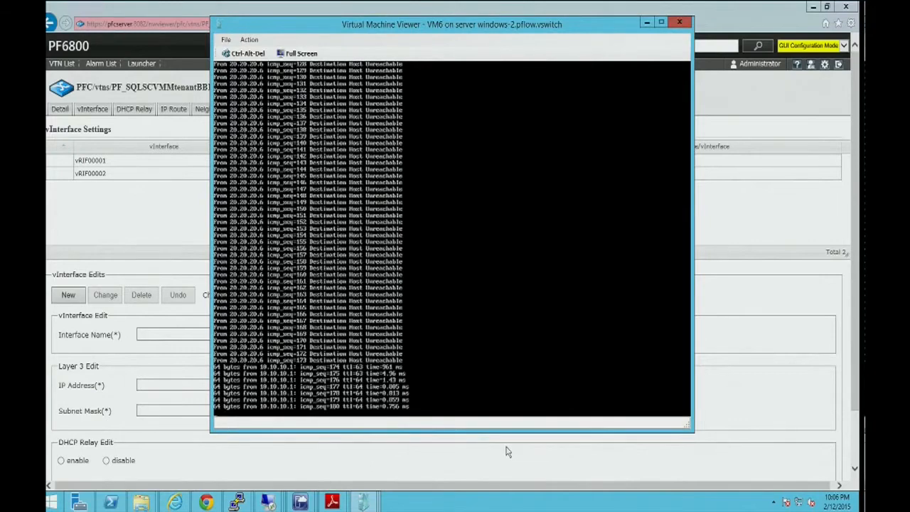
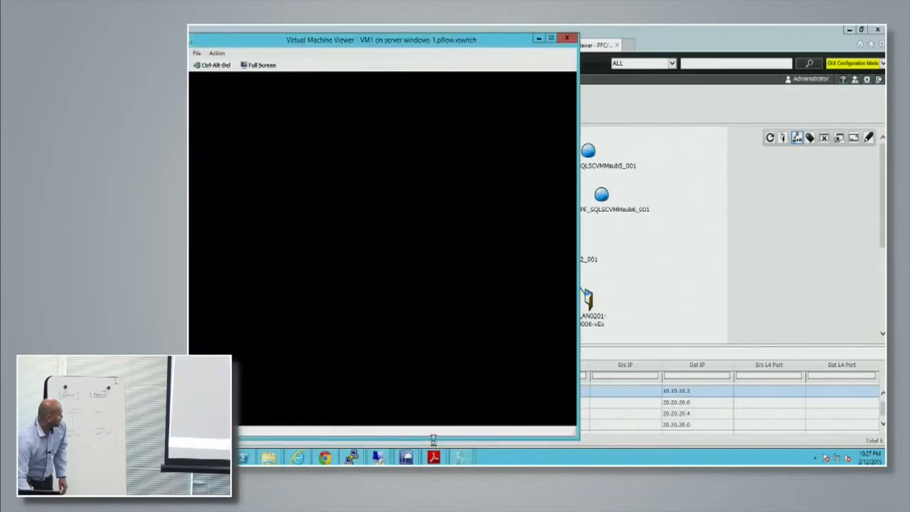
Check the running pings on the VM1 and VM2 consoles and run the script /root/op_VRI.txt in the PFC terminal.
mouse_move(460, 457)
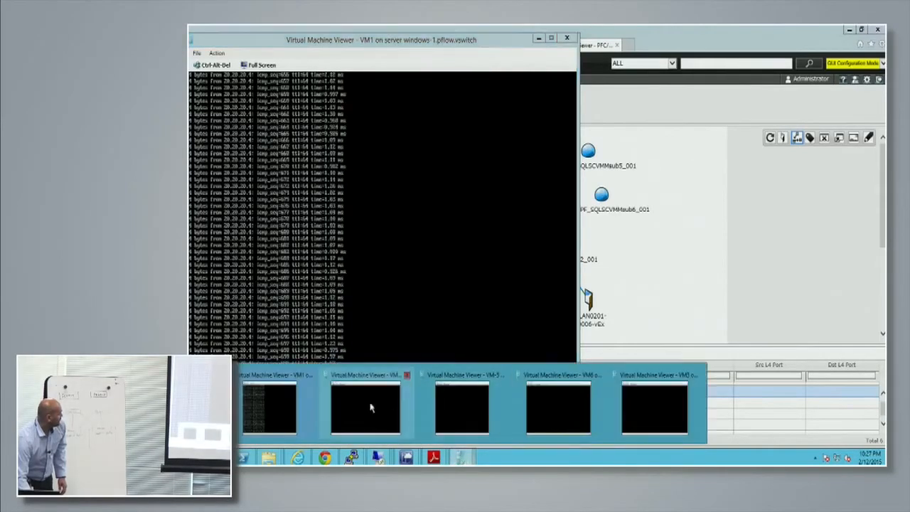
click(496, 370)
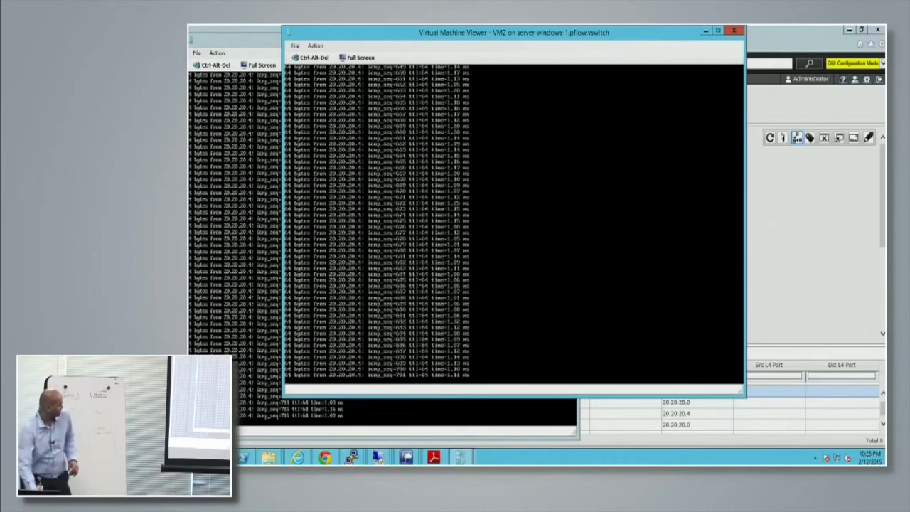
mouse_move(359, 452)
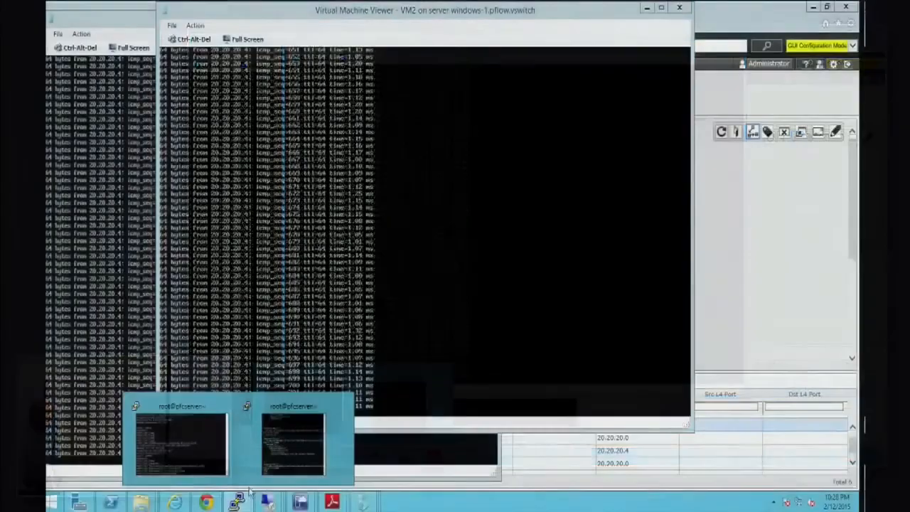
click(293, 444)
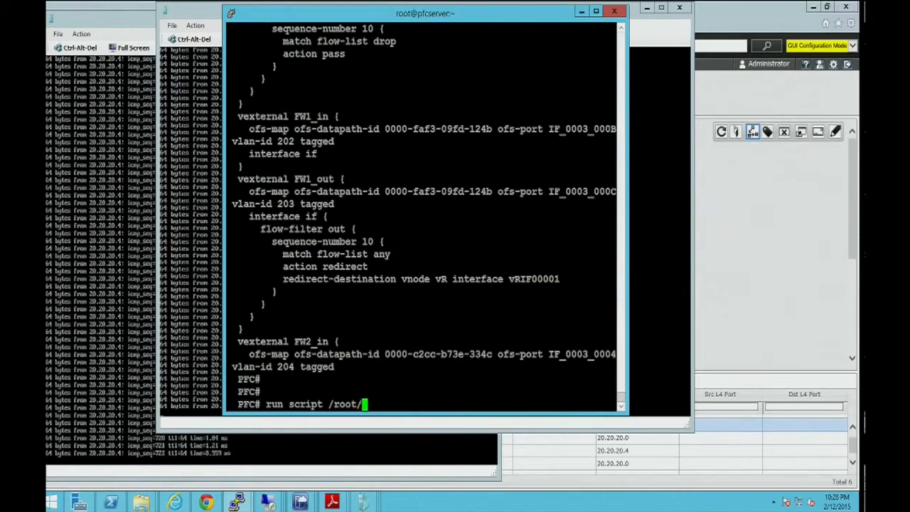
text(op_VRI.txt)
key(Return)
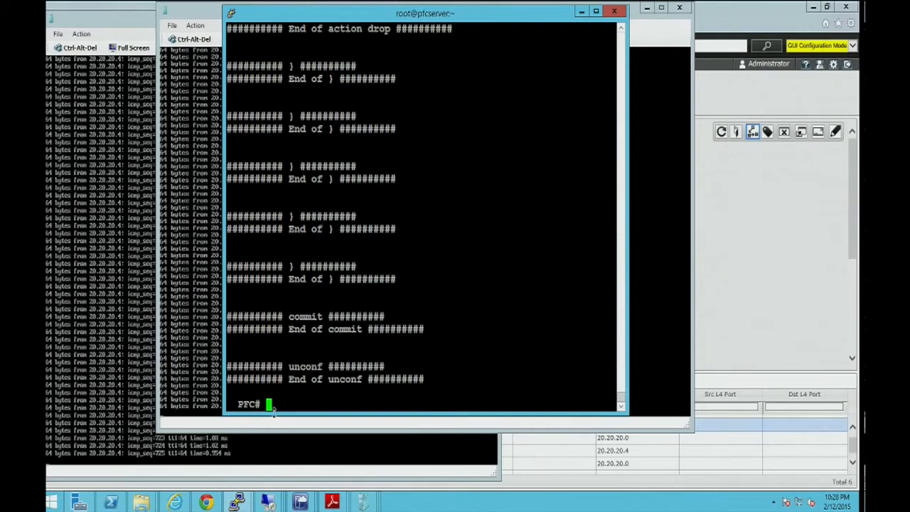
Compare the ping replies on the VM2 and VM1 consoles.
click(208, 429)
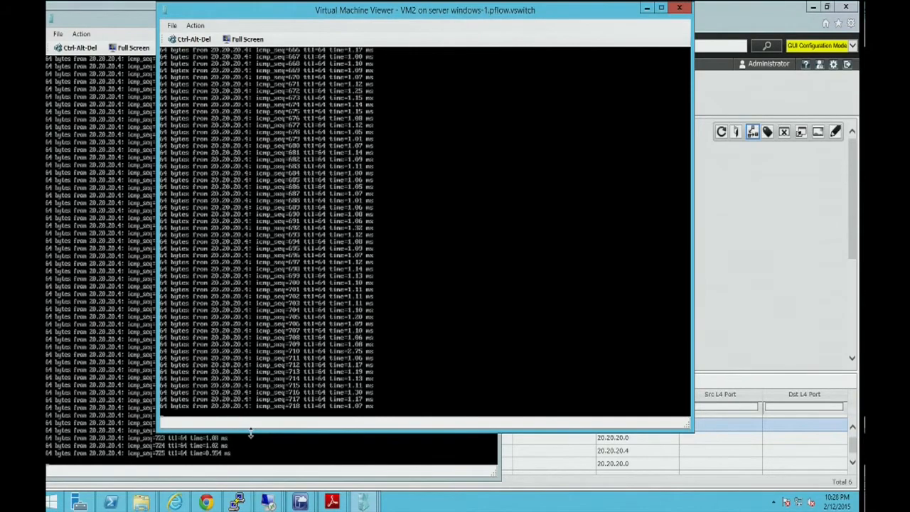
click(343, 475)
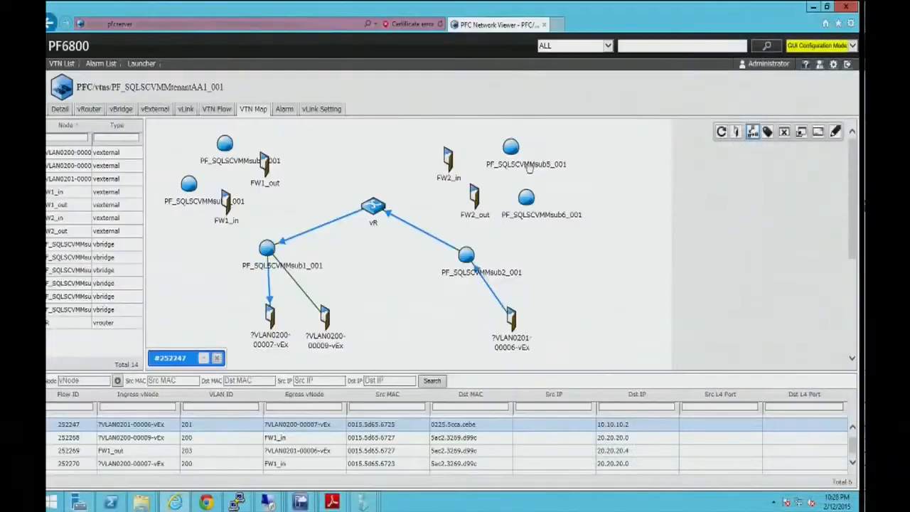
Reload the VTN map's flow list and trace the flows entering FW1_in and leaving FW1_out.
click(753, 134)
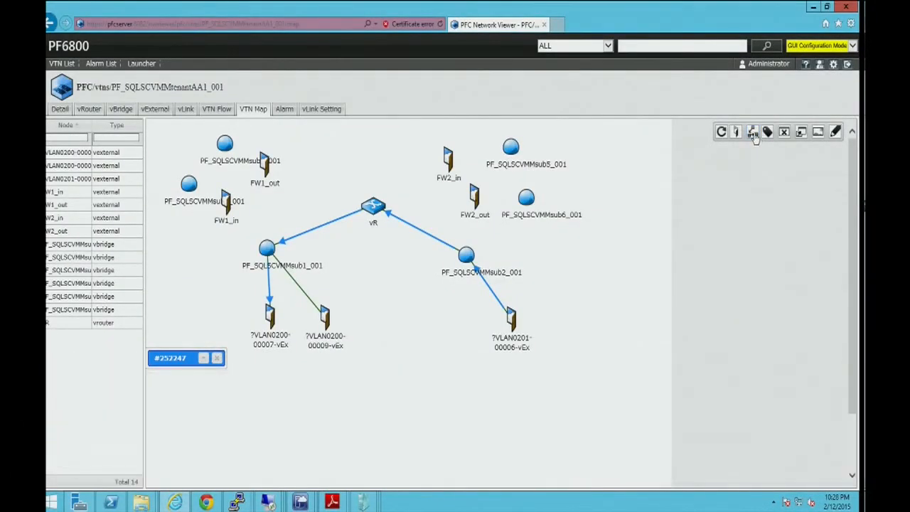
click(754, 133)
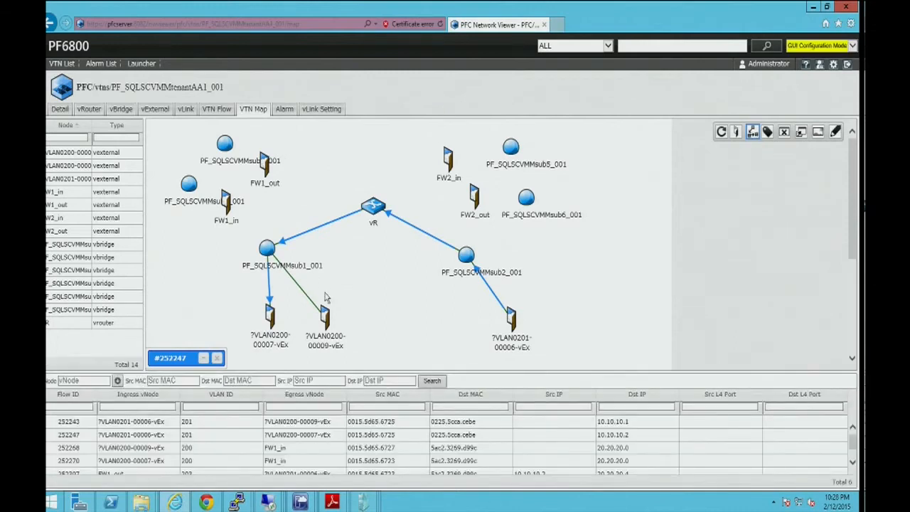
click(211, 456)
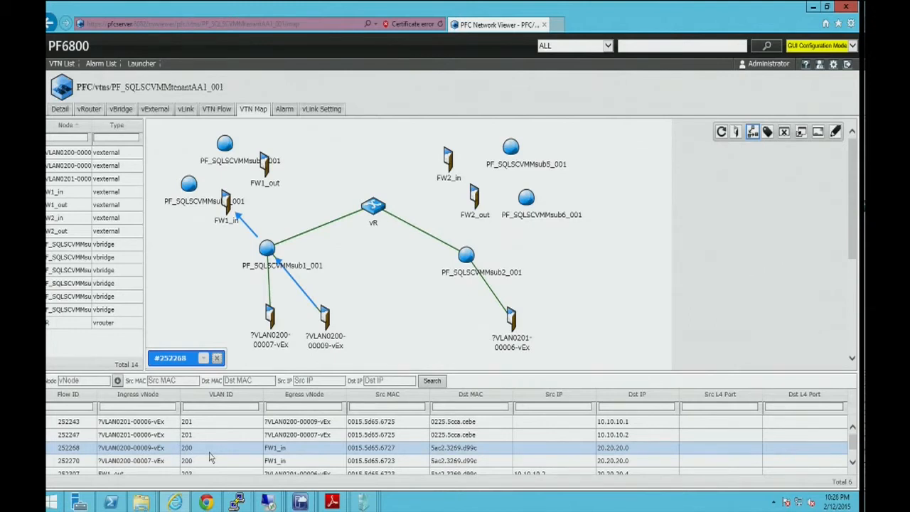
click(202, 462)
scroll(203, 458, down, 1)
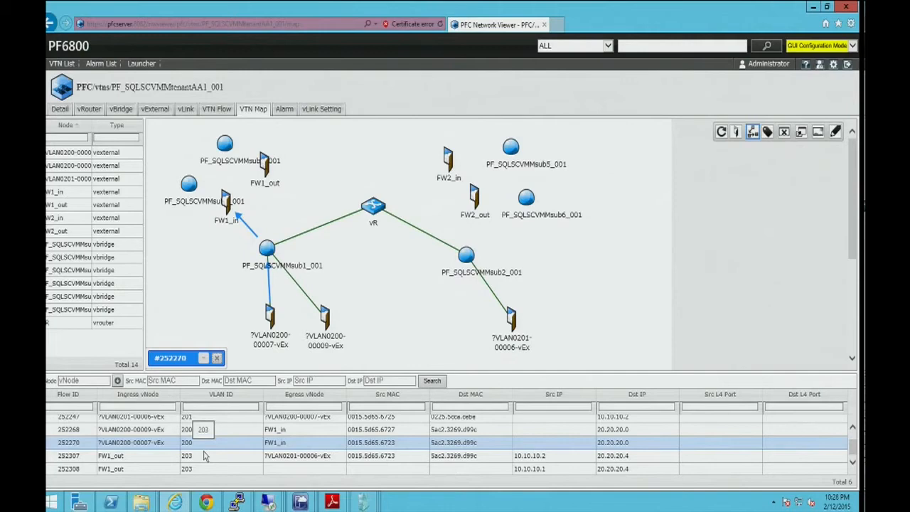
click(204, 458)
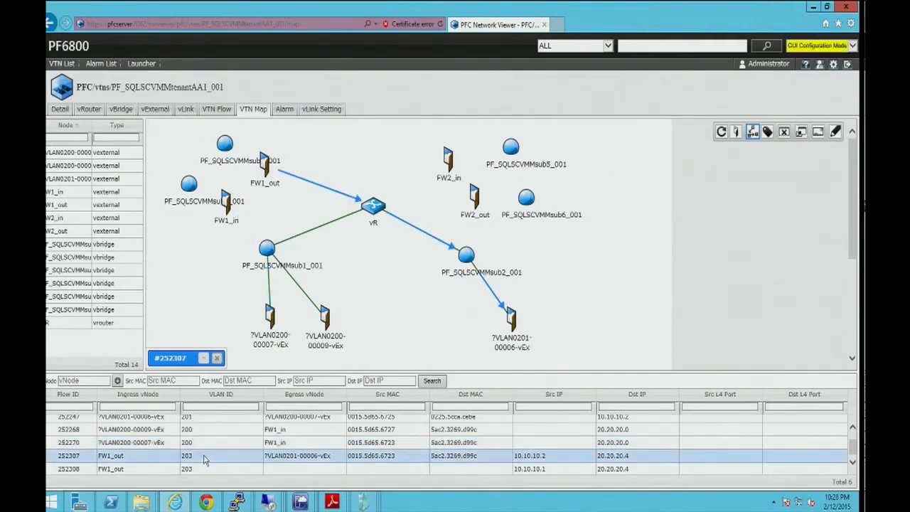
click(209, 470)
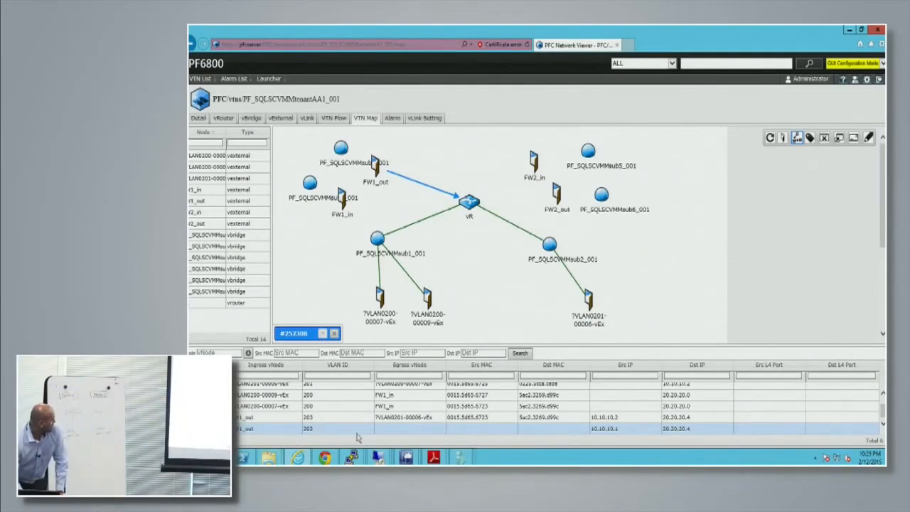
Display the running configuration with sh run in the PFC terminal and examine the flow lists, vBridge redirect filter and vRouter flow filter.
mouse_move(352, 457)
click(381, 421)
text(sh run)
key(Return)
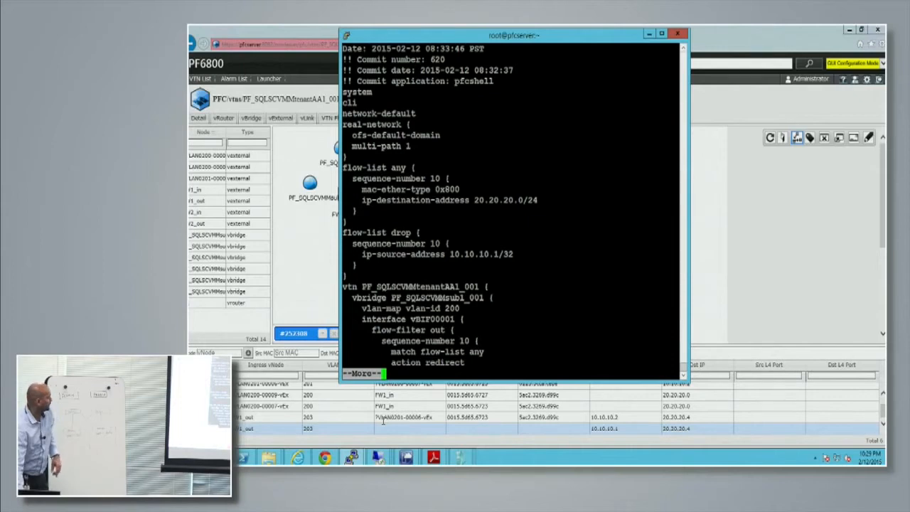
key(Return)
key(Return)
key(Return)
key(Return)
key(Return)
key(Return)
key(Return)
key(Return)
key(Return)
key(Return)
key(Return)
key(Return)
key(Return)
key(Return)
key(Return)
key(Return)
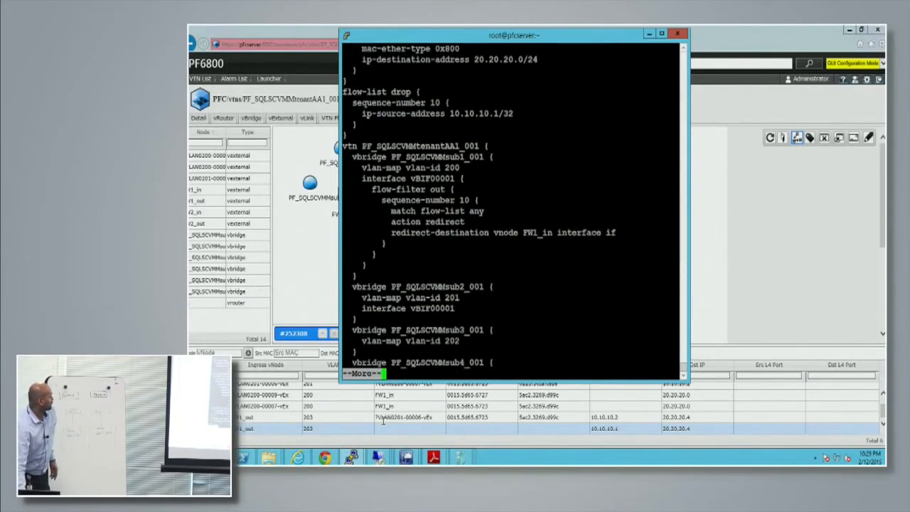
key(Return)
key(Return)
key(Return)
key(Return)
key(Return)
key(Return)
key(Return)
key(Return)
key(Return)
key(Return)
key(Return)
key(Return)
key(Return)
key(Return)
key(Return)
key(Return)
key(Return)
key(Return)
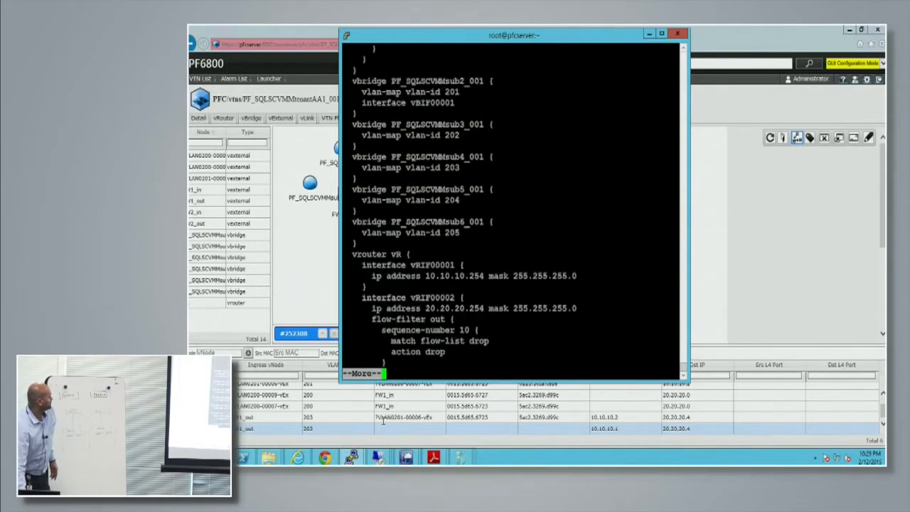
key(Return)
key(Return)
key(Return)
key(Return)
key(Return)
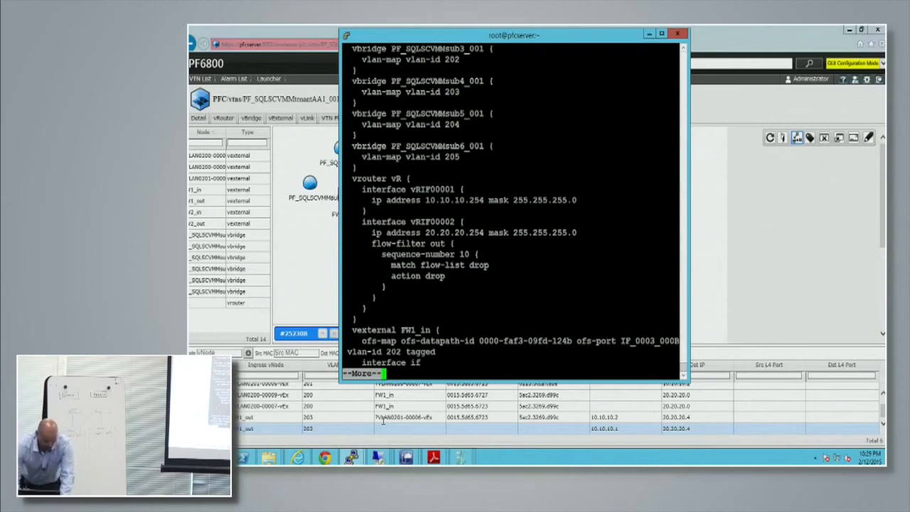
key(q)
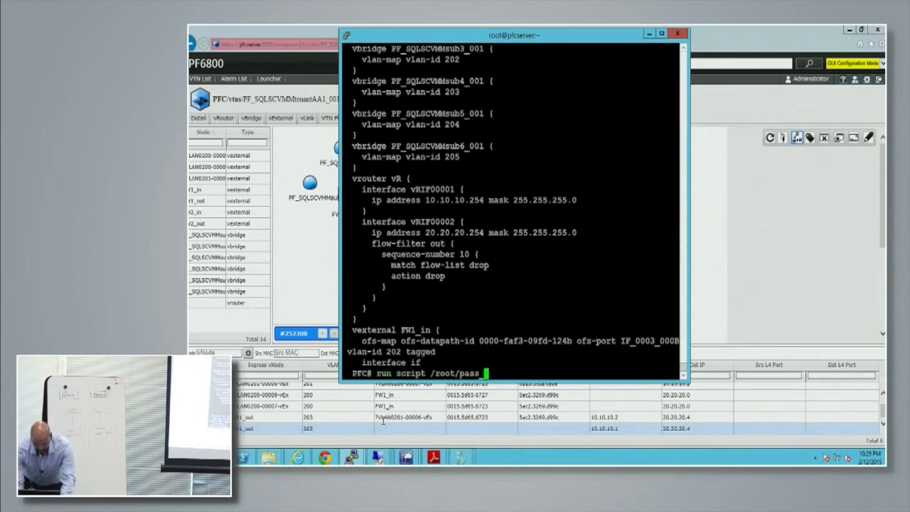
Run the script /root/pass_VBL.txt in the PFC terminal and check the ping replies on VM1's console.
text(run script /root/pass_VBL.txt)
key(Return)
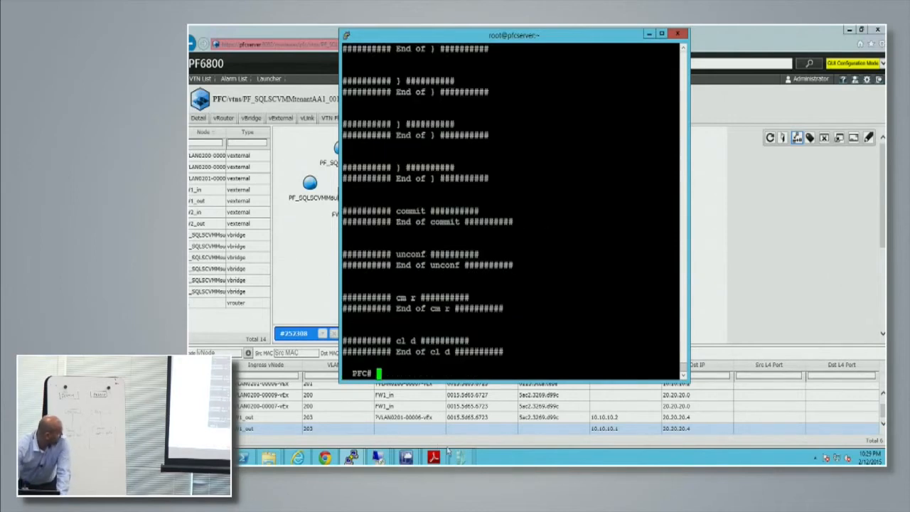
mouse_move(462, 459)
click(297, 437)
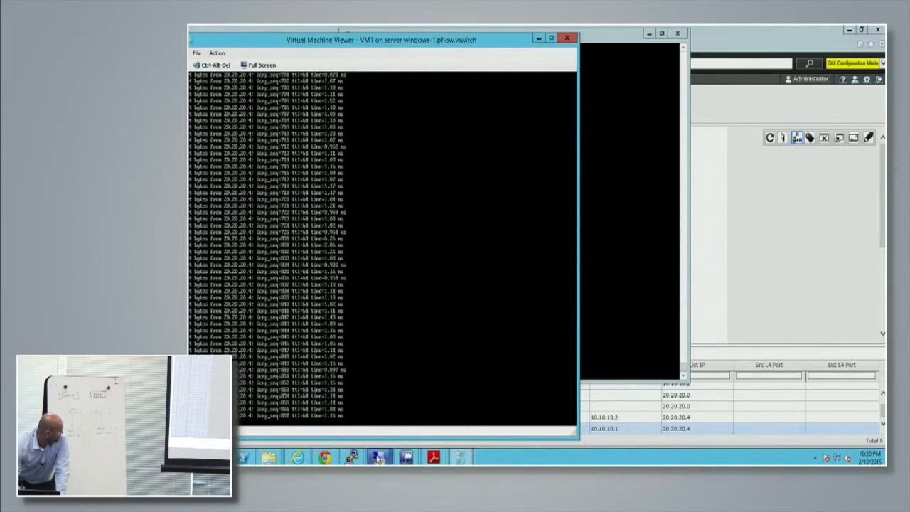
Return to the PFC terminal and run the script /root/service_chaining_enable.txt.
mouse_move(378, 458)
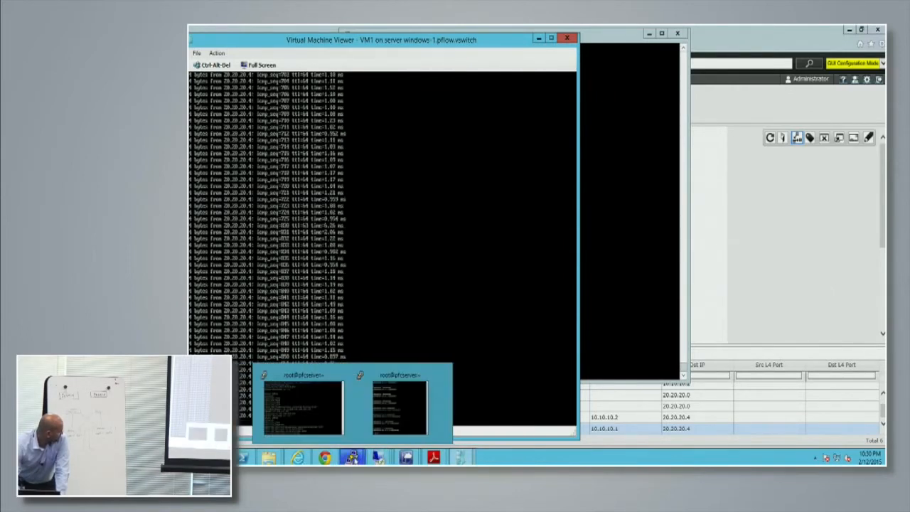
click(399, 407)
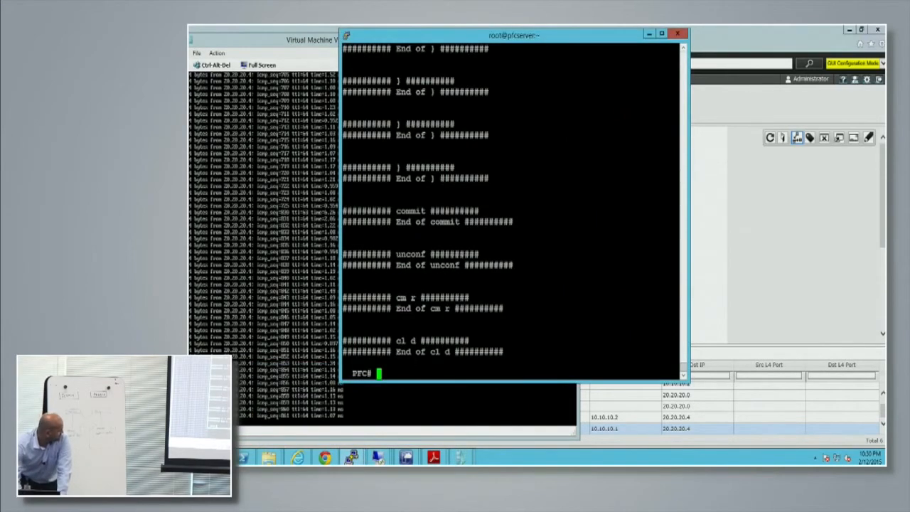
key(Return)
key(Return)
text(run script /root/service_chaining_enable.txt)
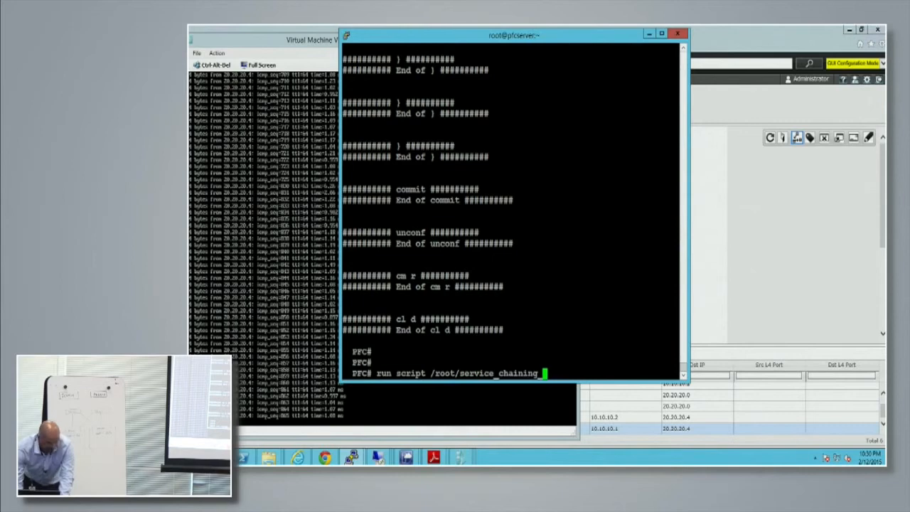
key(Return)
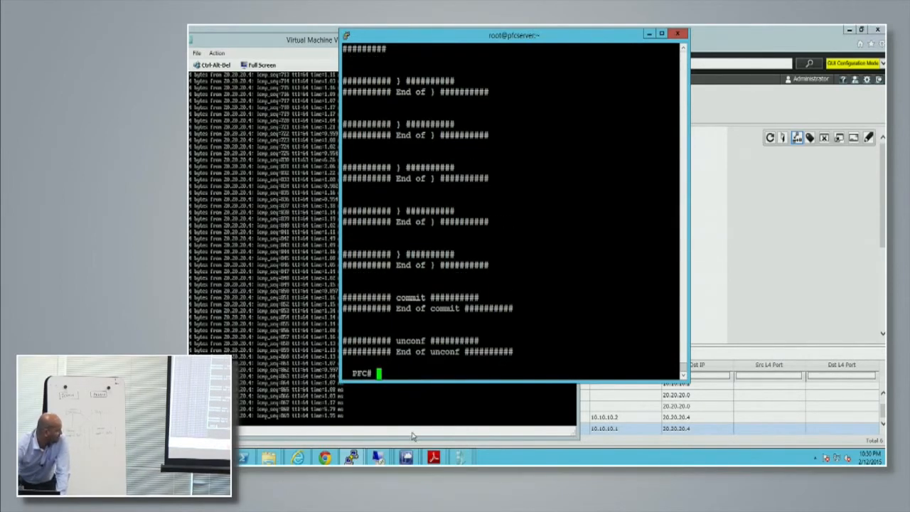
Switch to the PF6800 viewer, log in again with the administrator credentials, and show the VTN map's flow list.
click(302, 459)
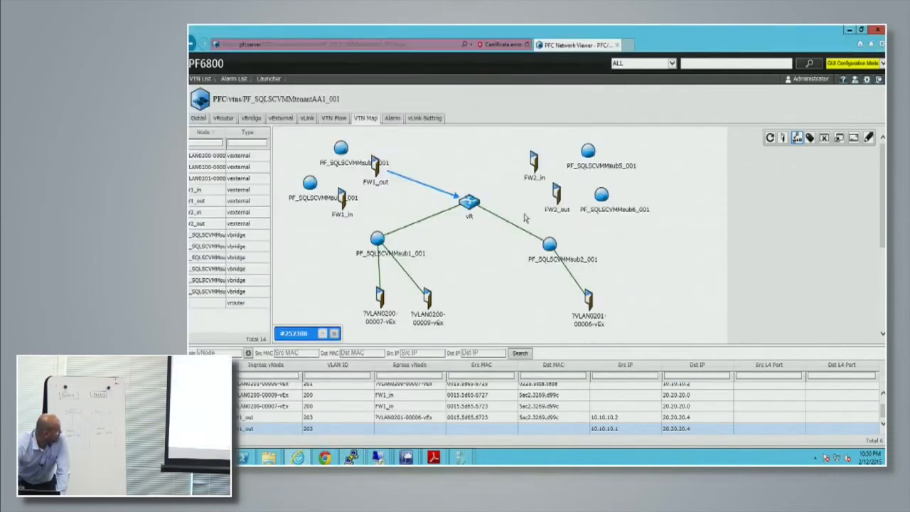
click(797, 139)
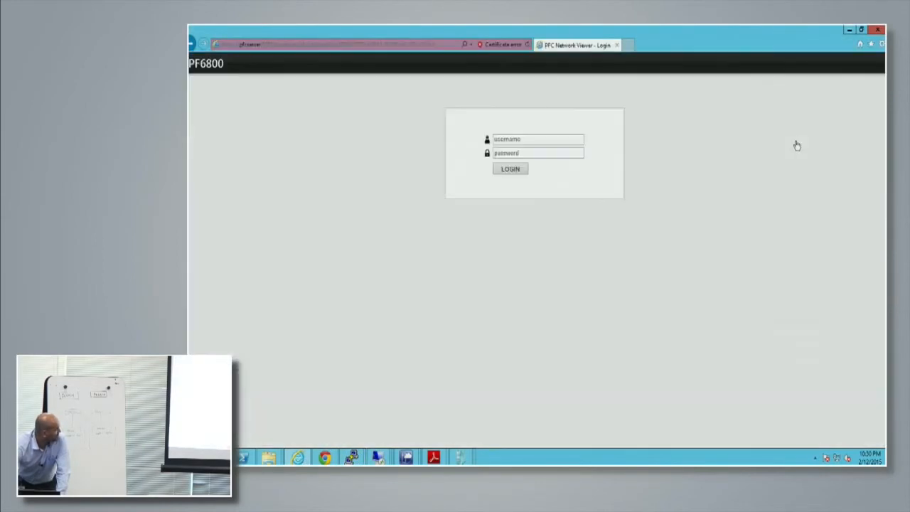
click(541, 140)
click(541, 140)
click(518, 150)
click(511, 168)
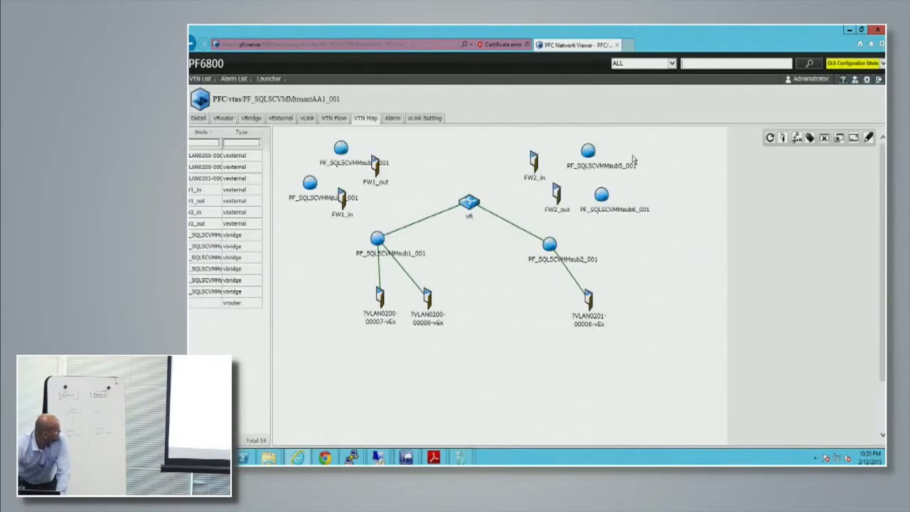
click(797, 139)
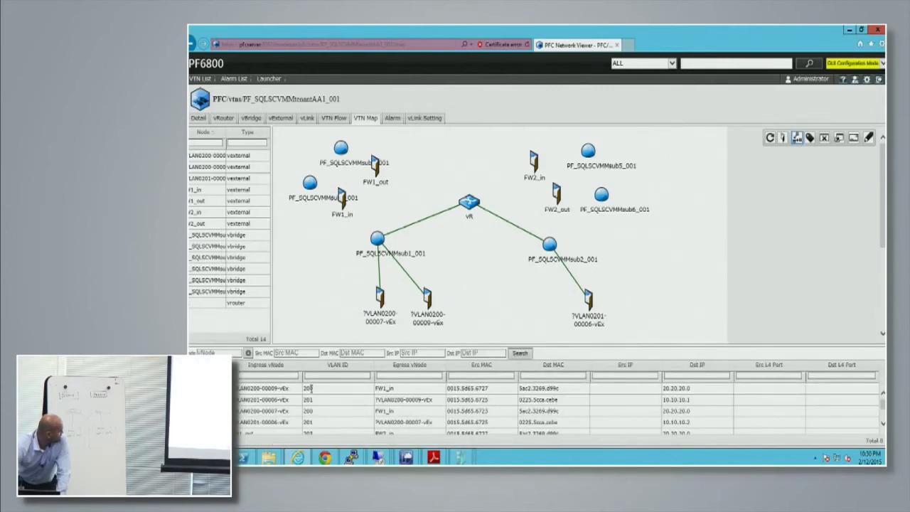
Trace the listed flows on the VTN map through FW1_in, FW1_out, FW2_in and FW2_out to the VLAN 201 endpoint.
click(310, 388)
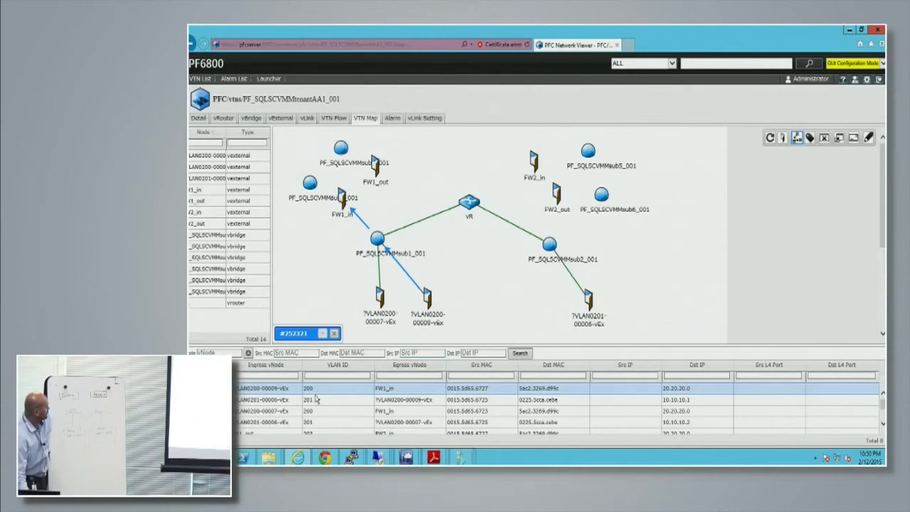
click(316, 400)
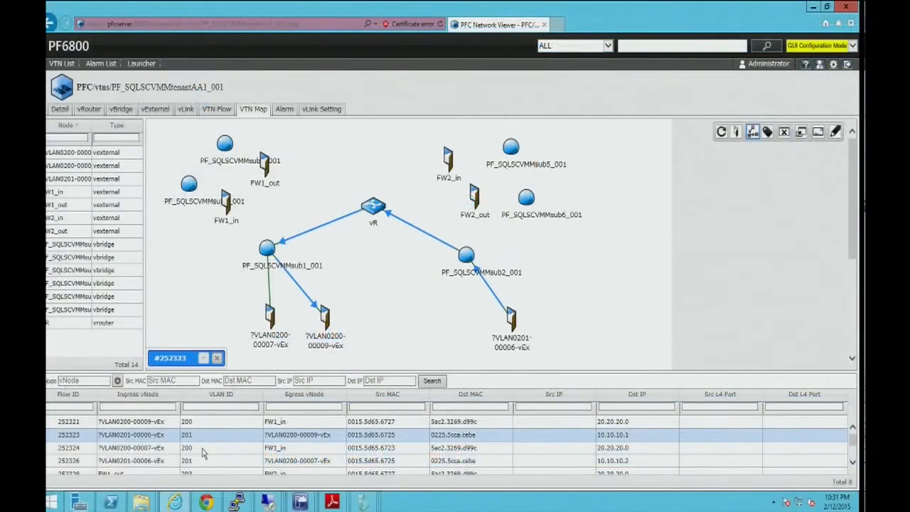
click(202, 449)
scroll(205, 451, down, 2)
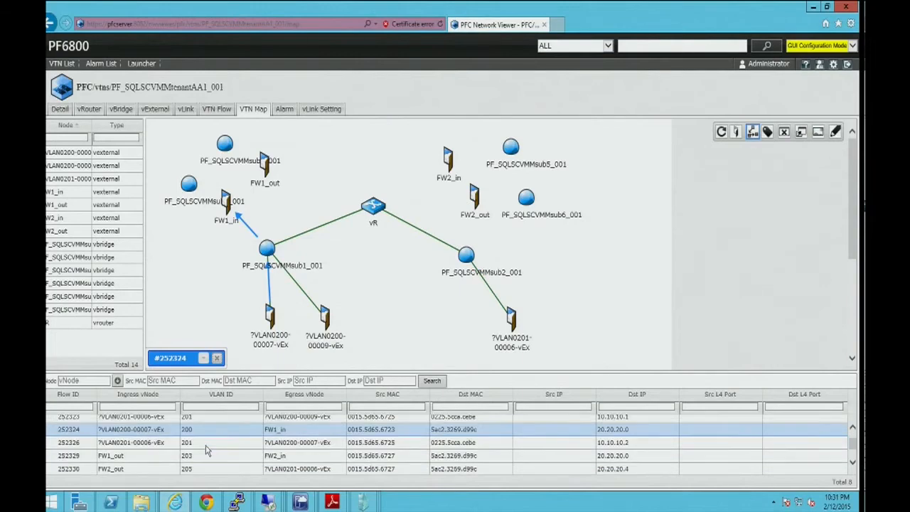
click(203, 456)
scroll(214, 444, down, 1)
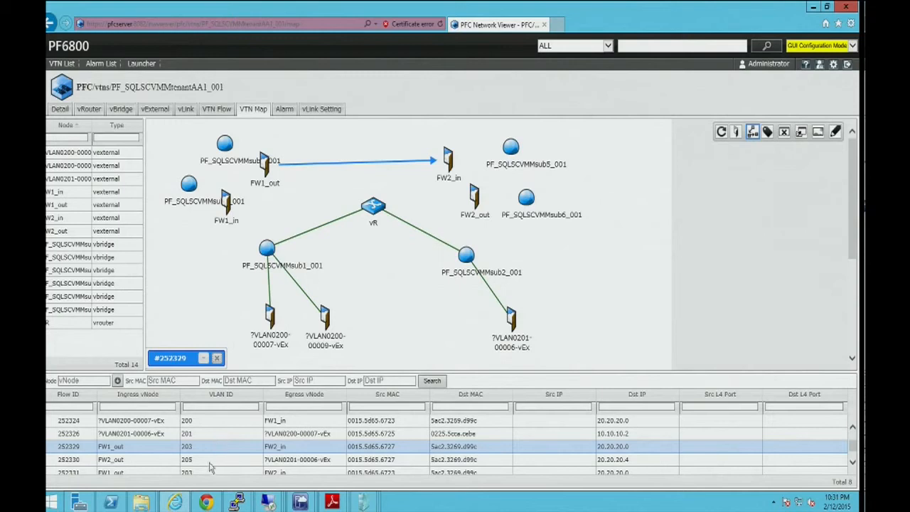
click(209, 460)
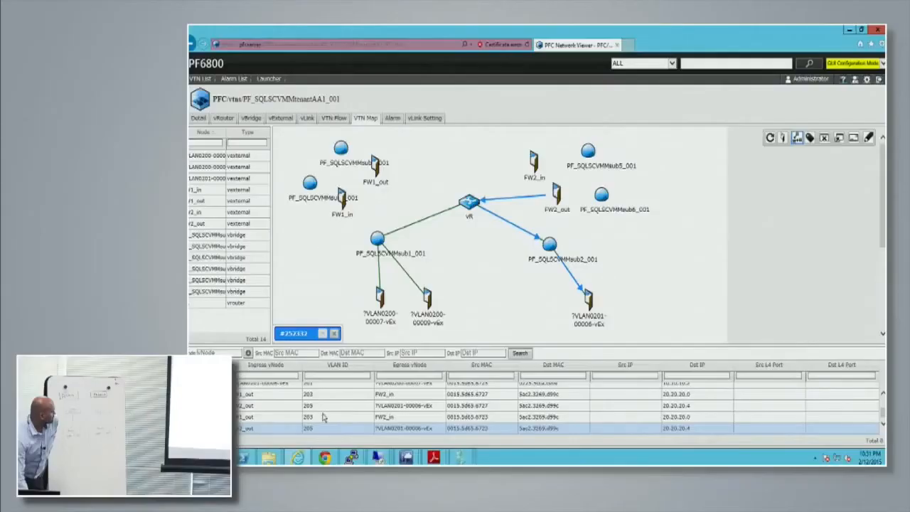
click(323, 418)
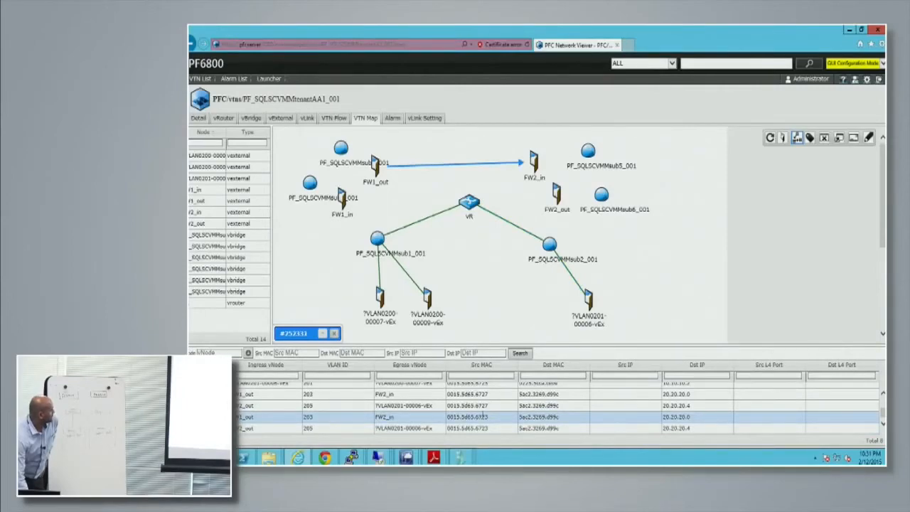
Bring up the open virtual machine consoles to check VM1's ping.
click(460, 457)
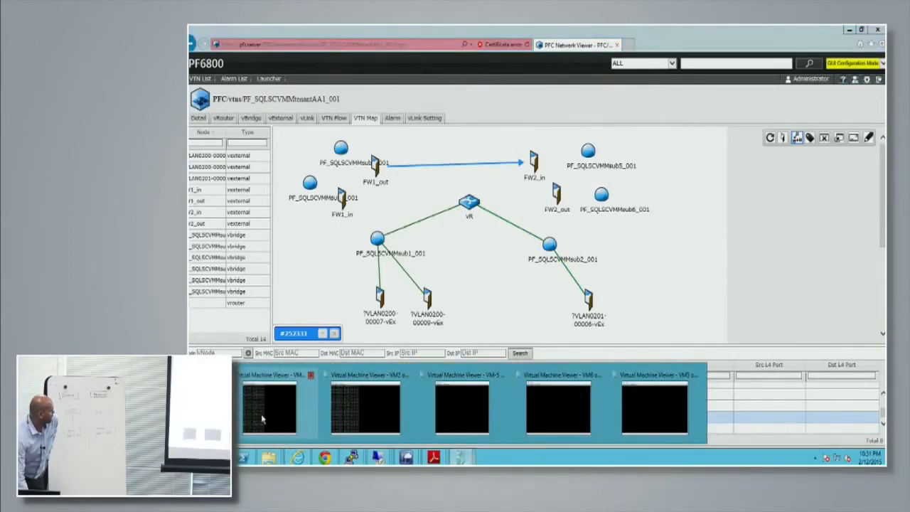
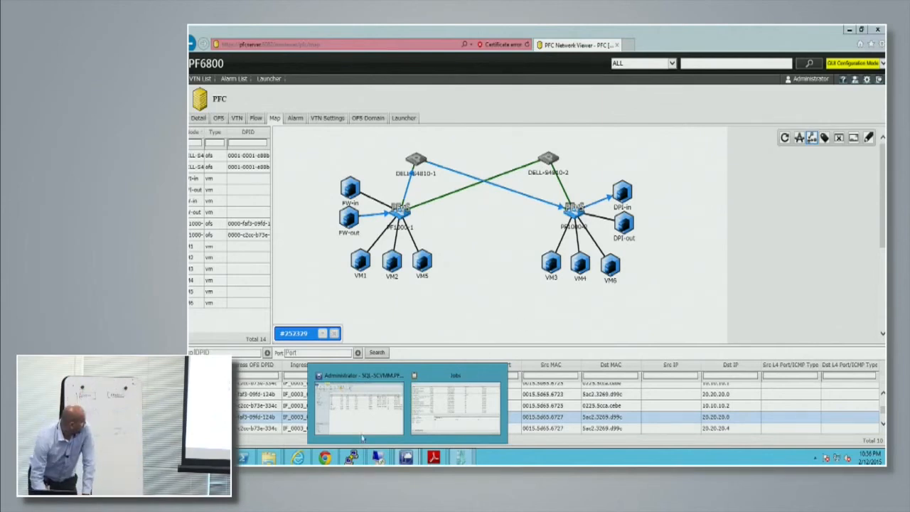
Switch to Virtual Machine Manager and try to migrate VM4 to another host.
click(359, 405)
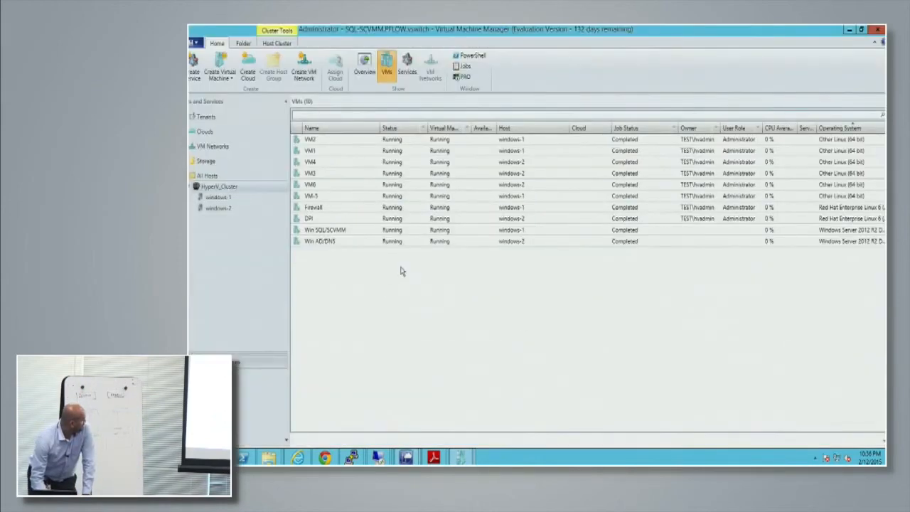
right_click(317, 163)
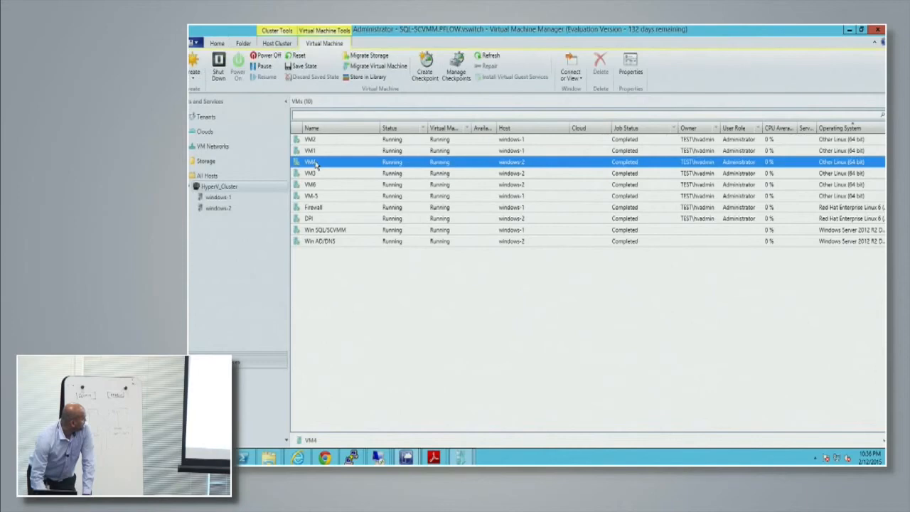
click(375, 67)
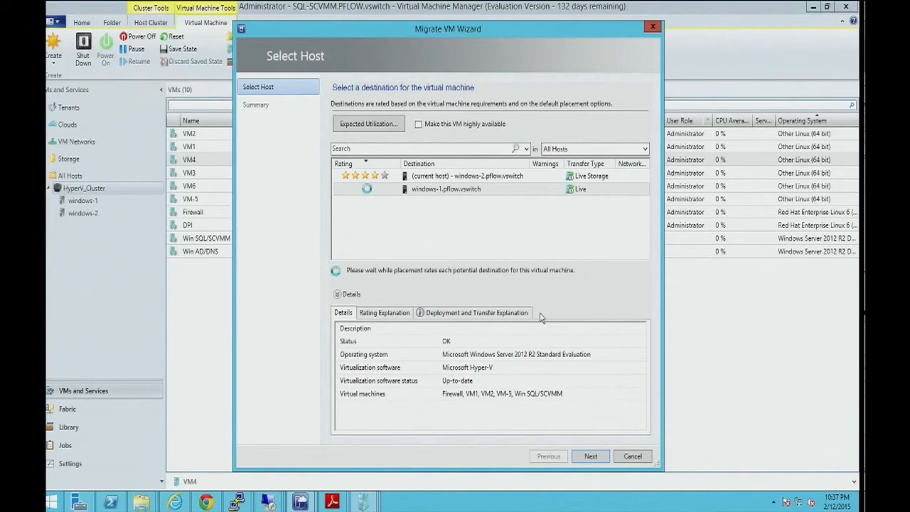
click(633, 456)
click(498, 289)
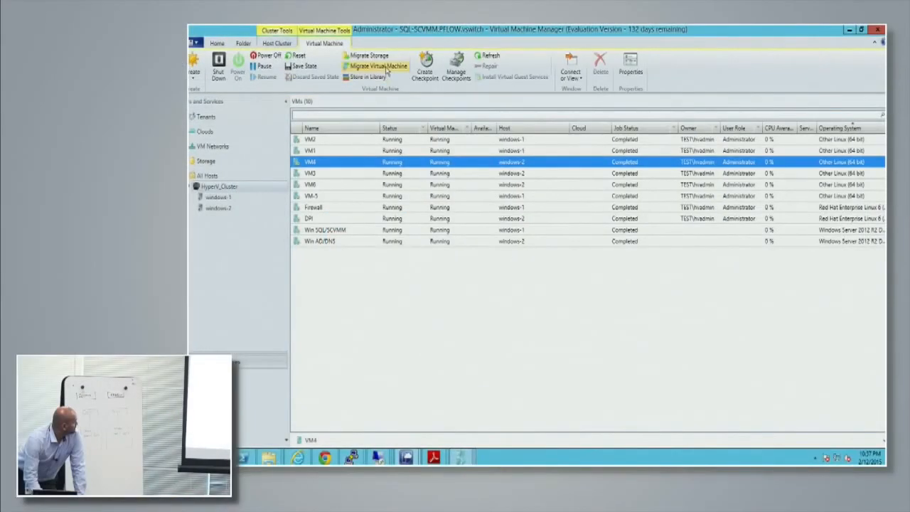
click(383, 66)
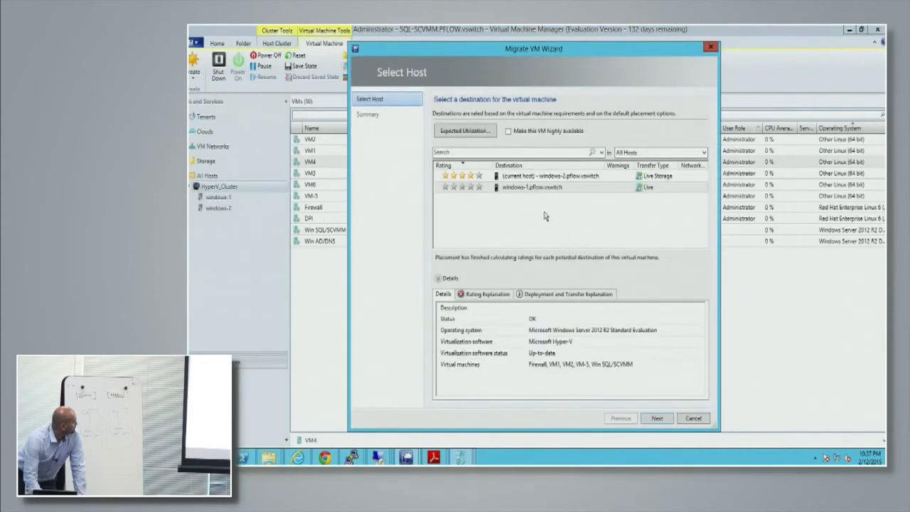
click(693, 419)
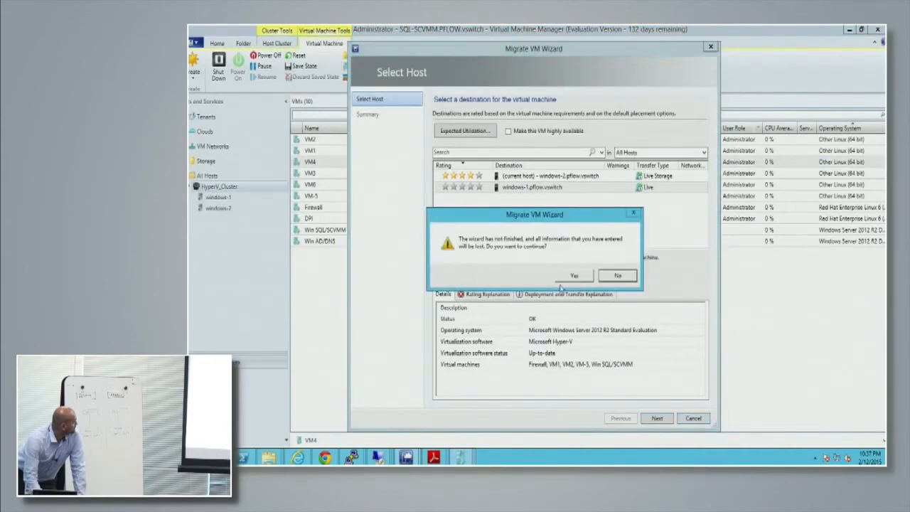
click(568, 277)
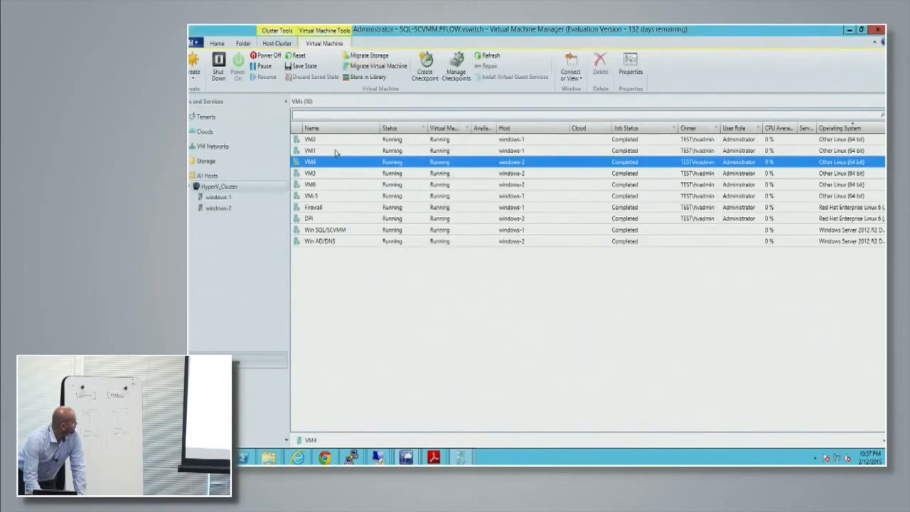
Check Network Adapter 1's connectivity settings in the hardware configuration of VM4's properties.
right_click(319, 166)
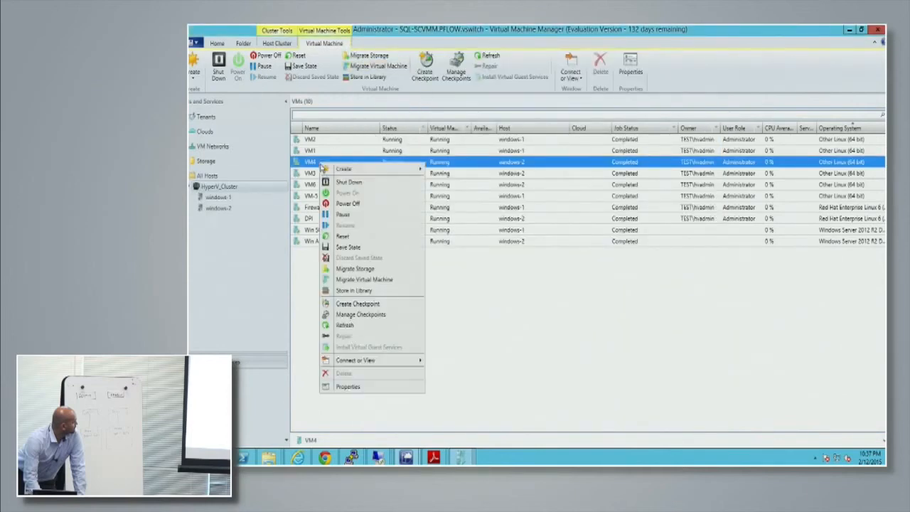
click(364, 388)
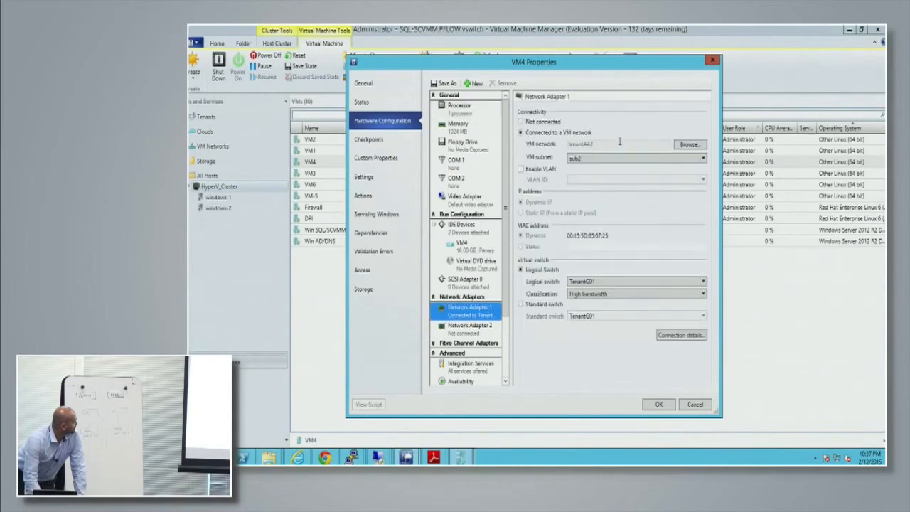
click(671, 406)
Live-migrate VM4 from windows-2 to windows-1.pflow.vswitch without making it highly available.
click(355, 67)
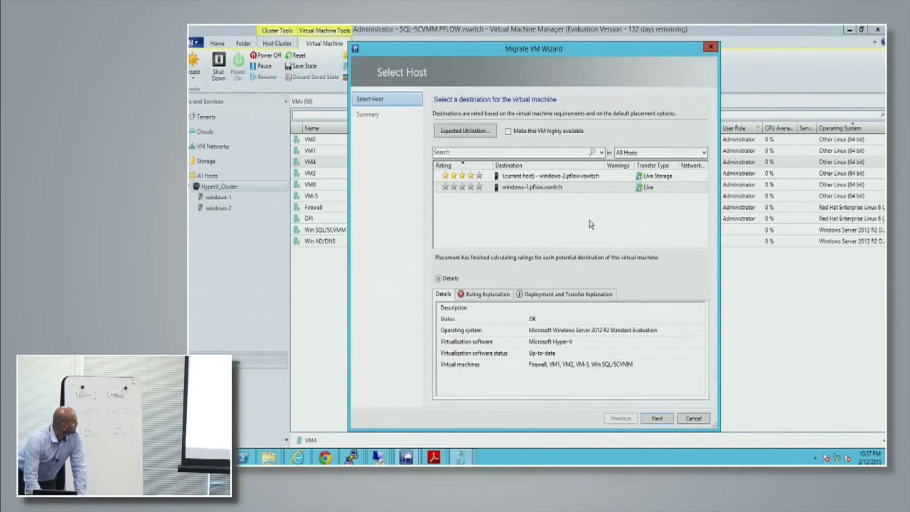
click(534, 186)
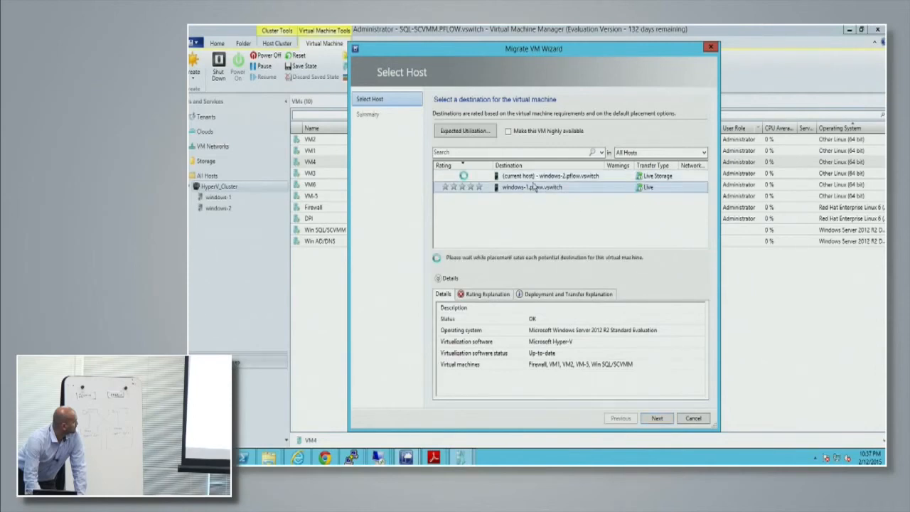
click(519, 133)
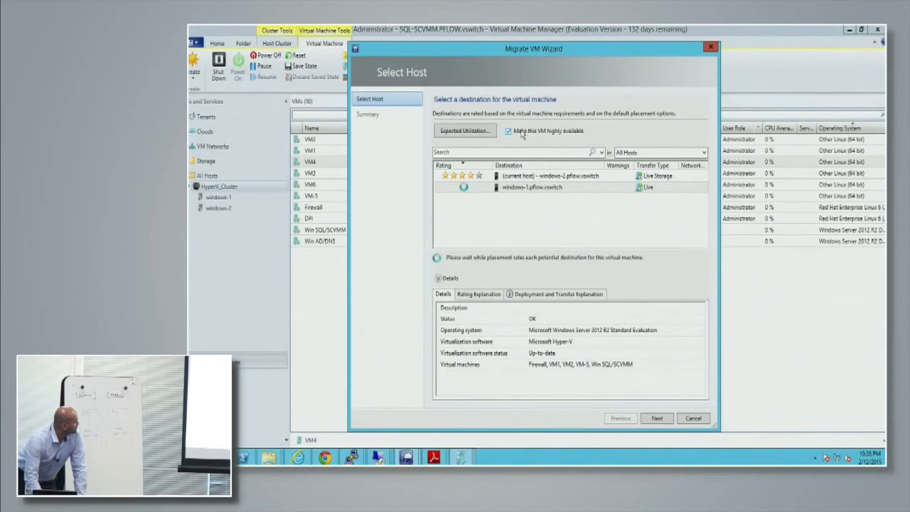
click(522, 132)
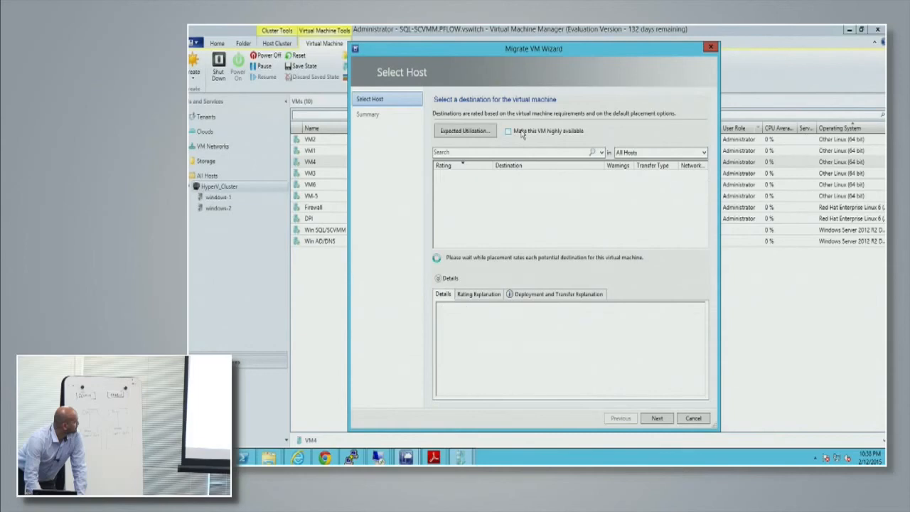
click(656, 418)
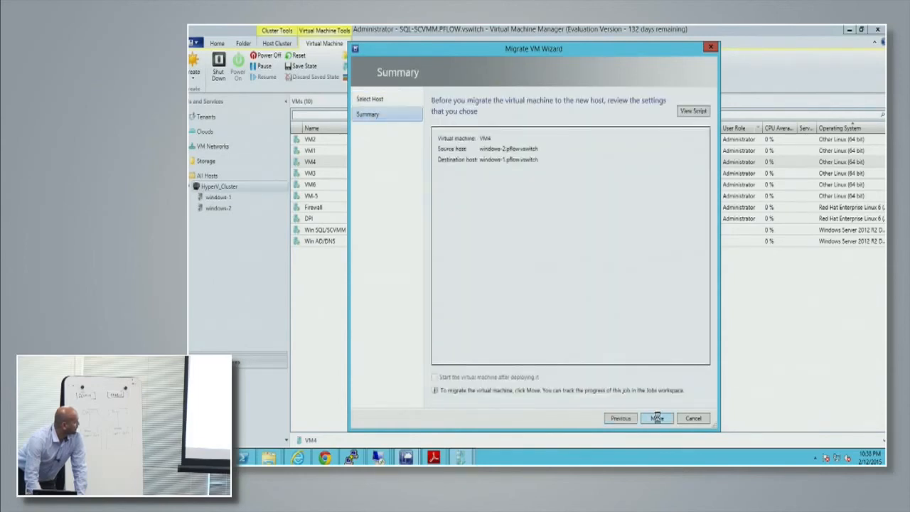
click(657, 419)
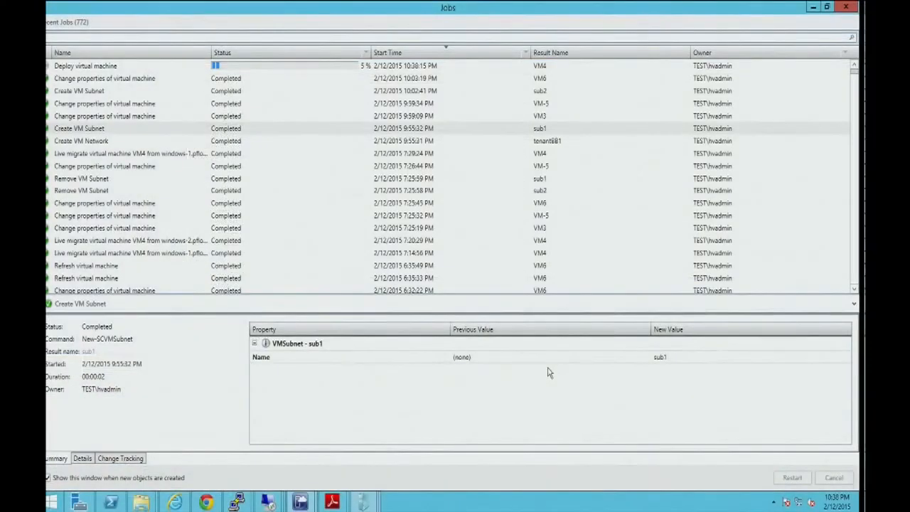
Bring up the VM1 and VM2 consoles side by side to watch their pings during VM4's migration.
mouse_move(364, 504)
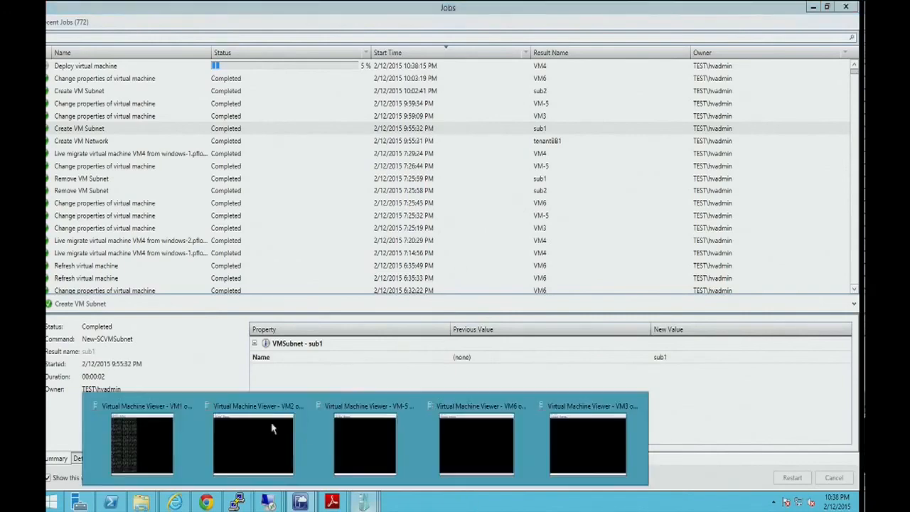
click(139, 435)
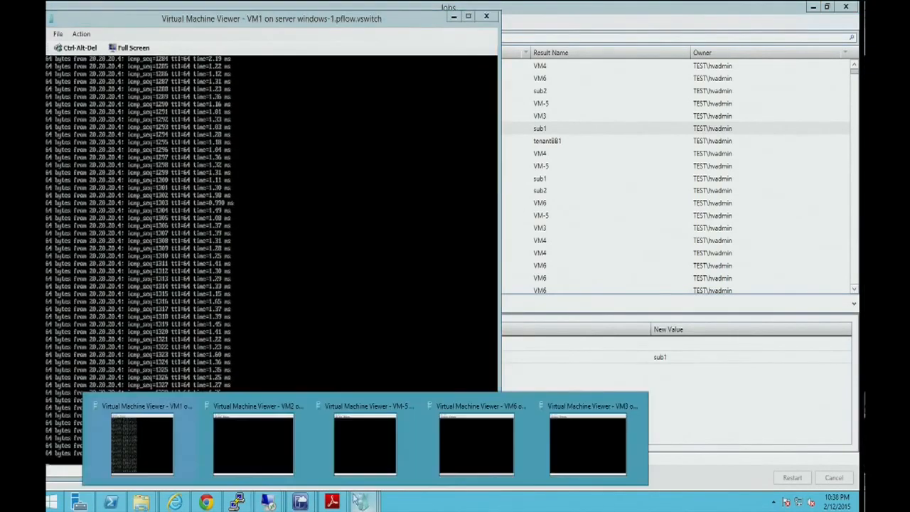
click(253, 455)
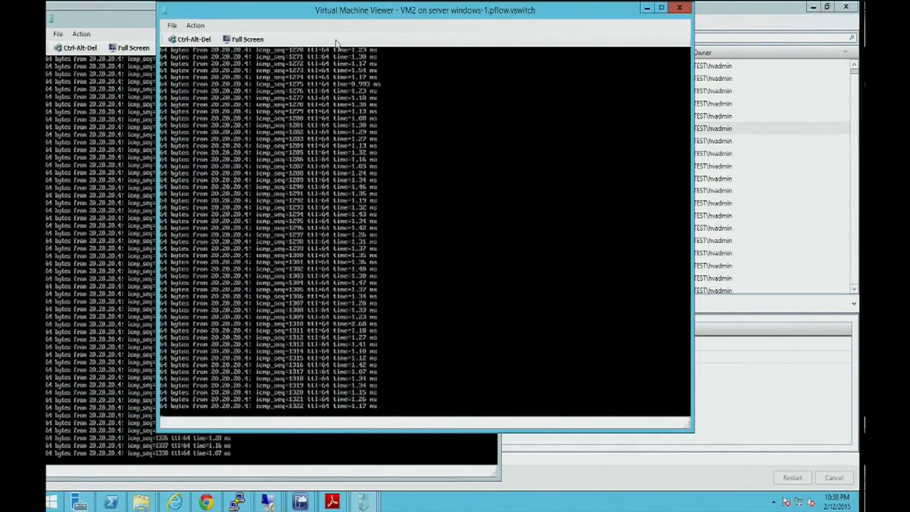
drag(308, 16, 341, 37)
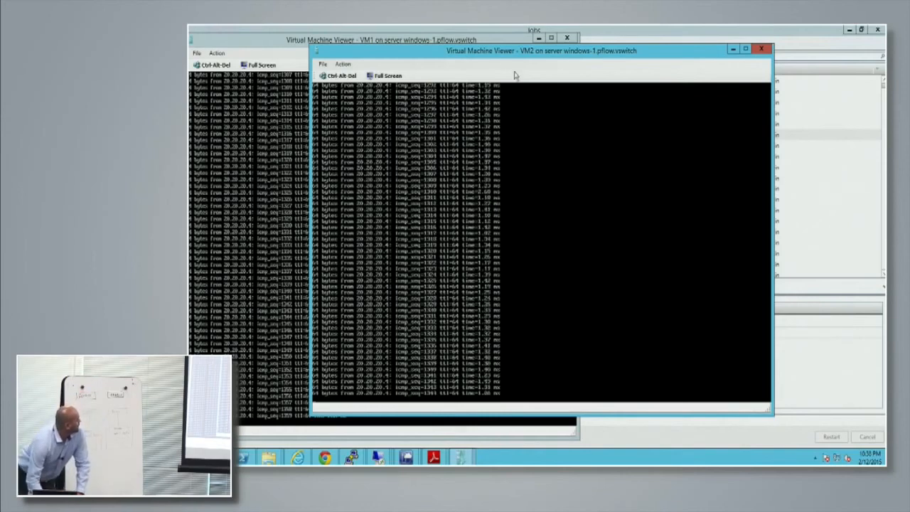
Reduce the Jobs window and follow VM4's migration job alongside the VM2 ping console.
drag(600, 46, 590, 122)
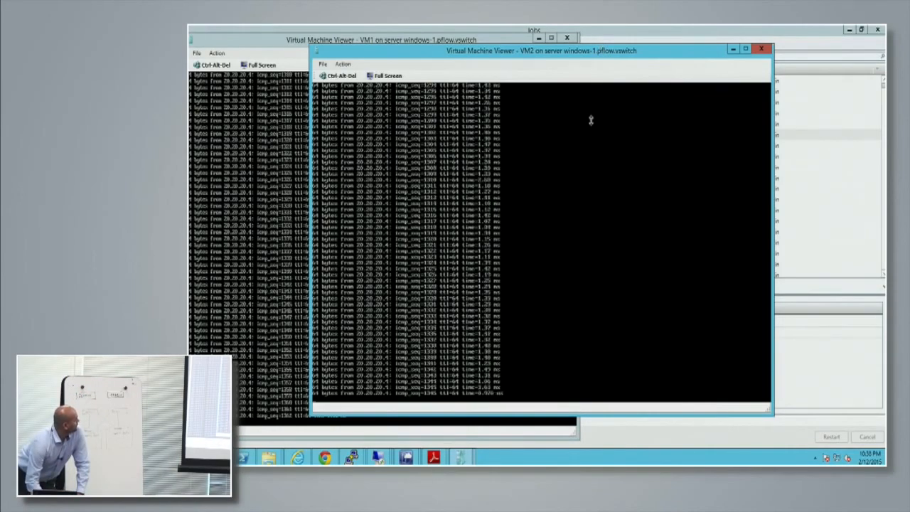
mouse_move(468, 32)
mouse_down()
mouse_move(470, 45)
mouse_move(467, 37)
mouse_up()
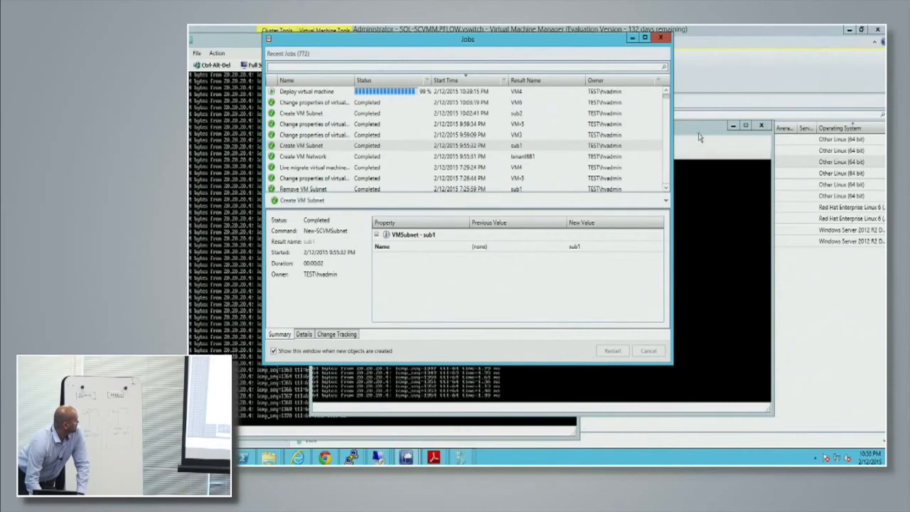
drag(697, 120, 702, 54)
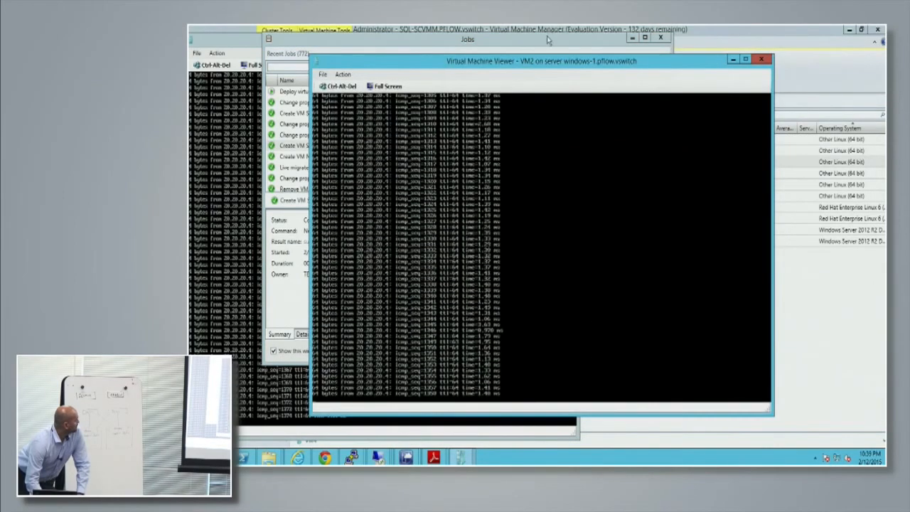
click(549, 40)
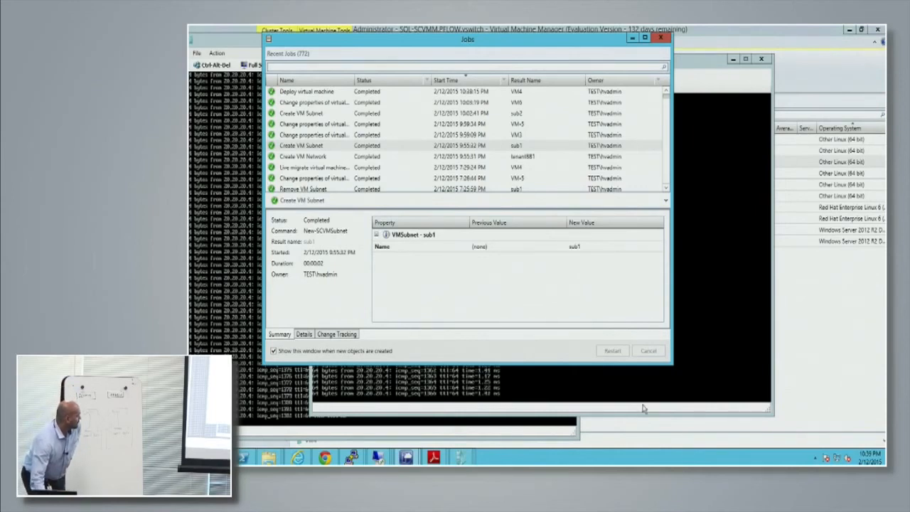
click(708, 64)
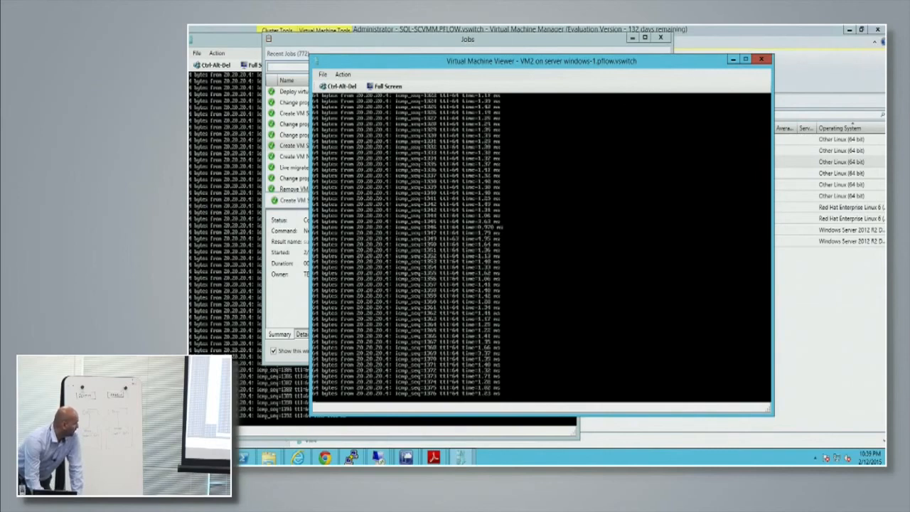
Switch to the PF6800 viewer, reload the map's flow list, and log in again with the administrator credentials.
click(406, 457)
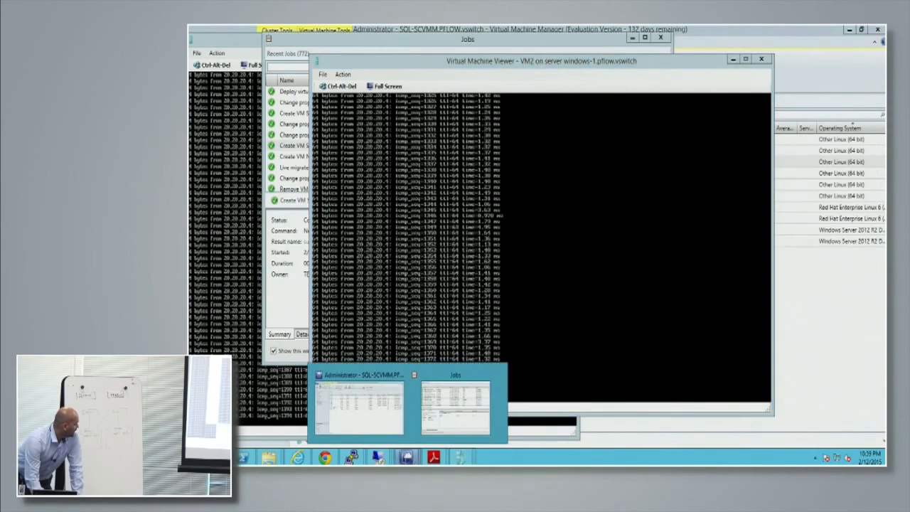
click(297, 458)
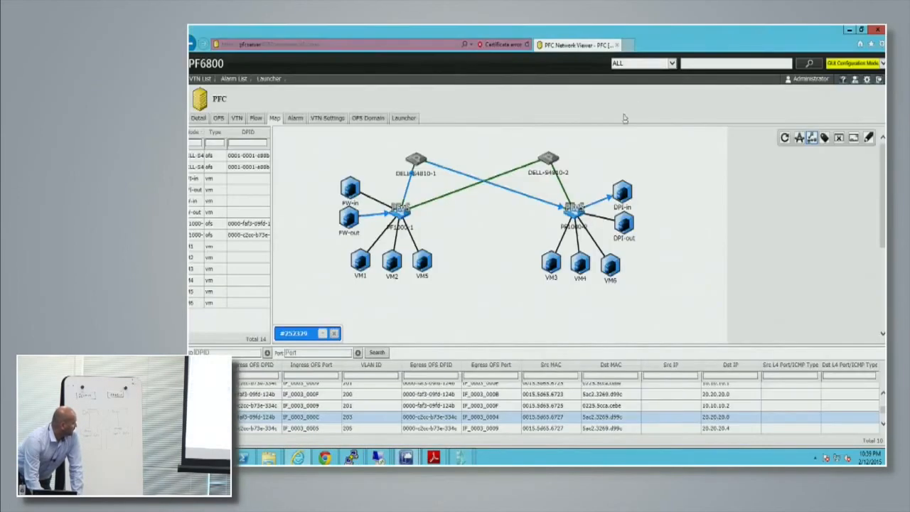
click(816, 139)
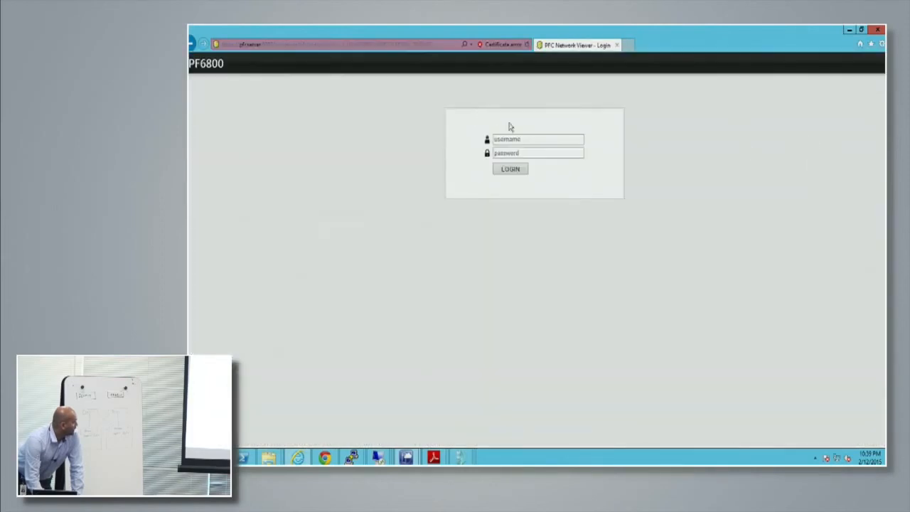
click(519, 139)
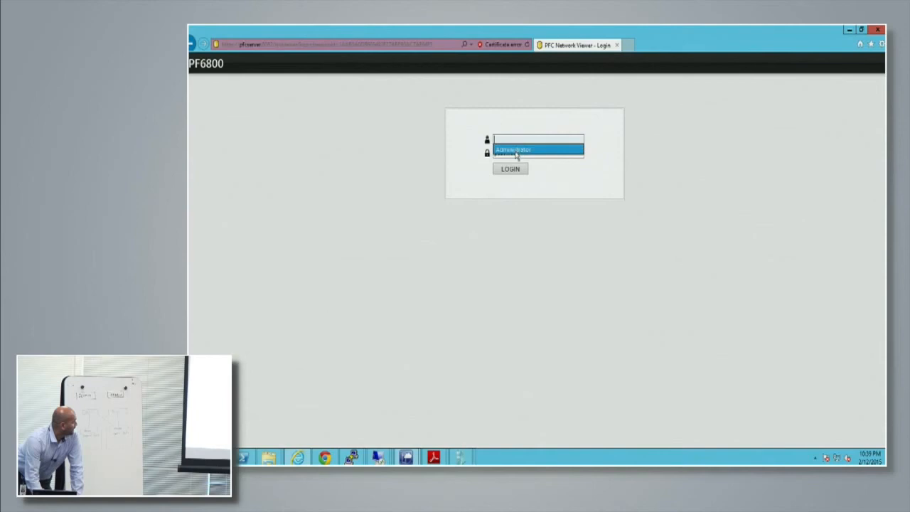
click(517, 154)
click(509, 172)
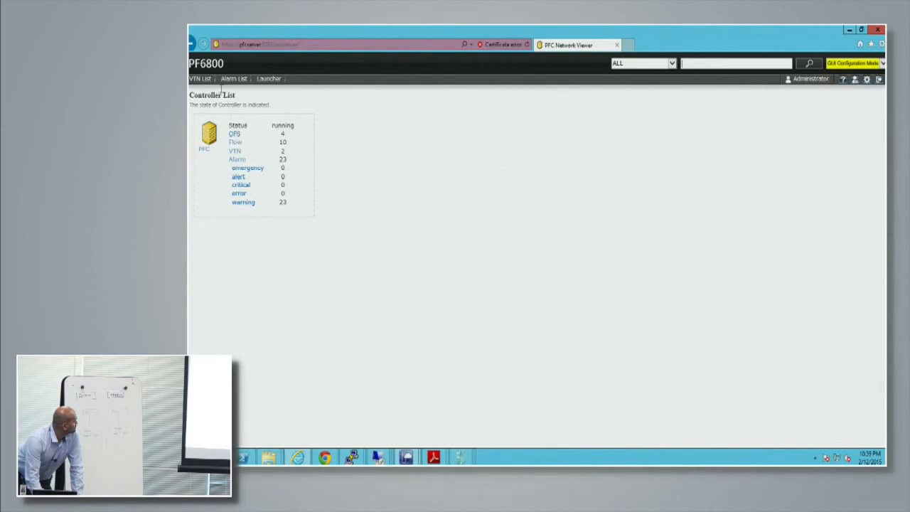
Display the PFC controller's network map together with its flow list.
click(200, 78)
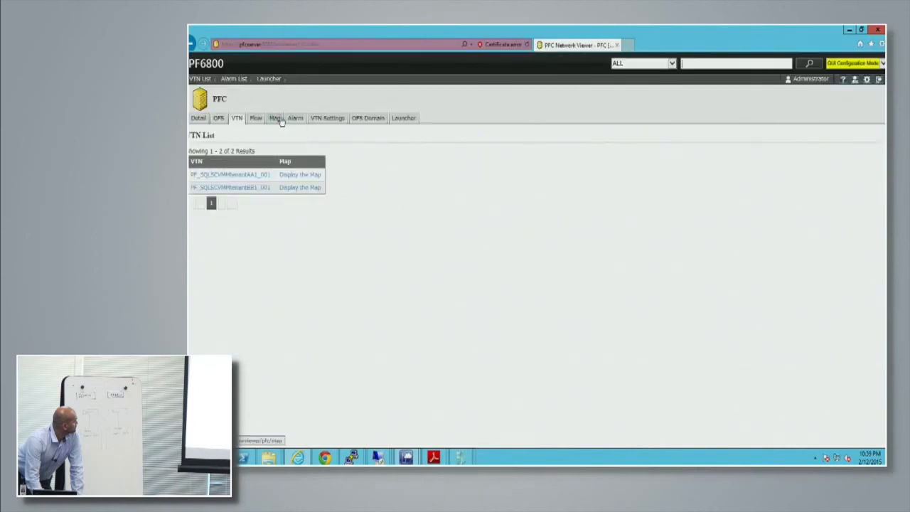
click(276, 118)
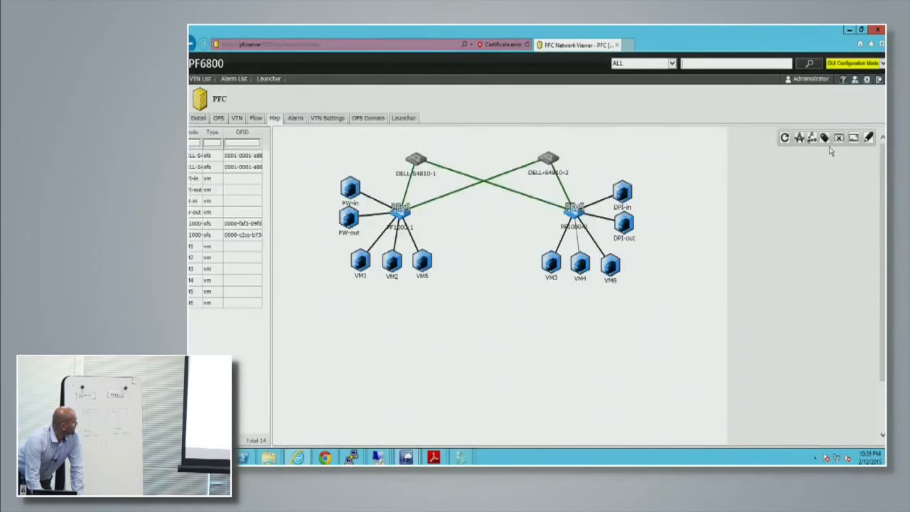
click(812, 138)
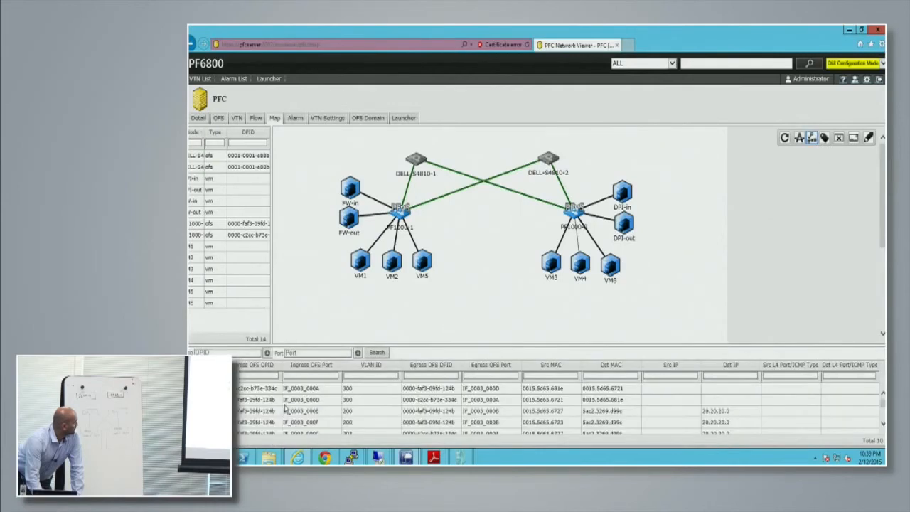
Trace the VLAN 200, 203 and 205 flows one after another on the PFC map to follow VM1's traffic.
click(330, 412)
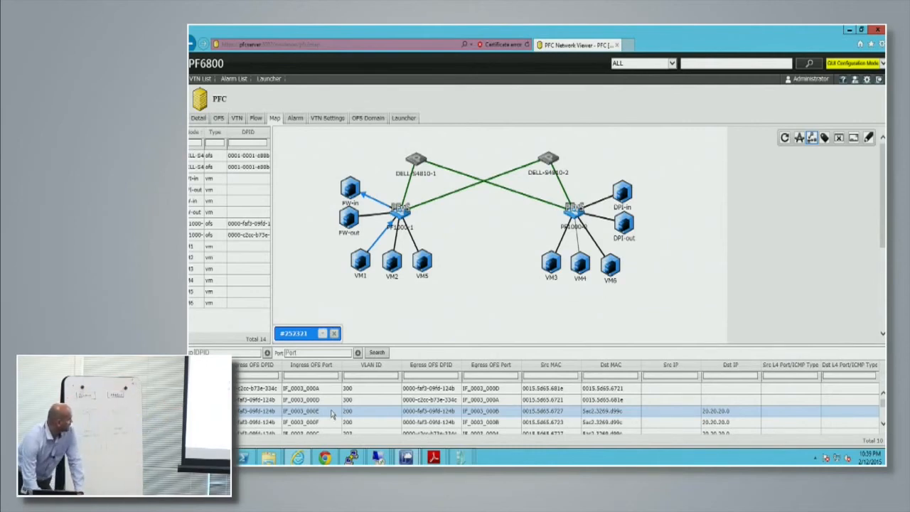
scroll(331, 415, down, 1)
click(351, 420)
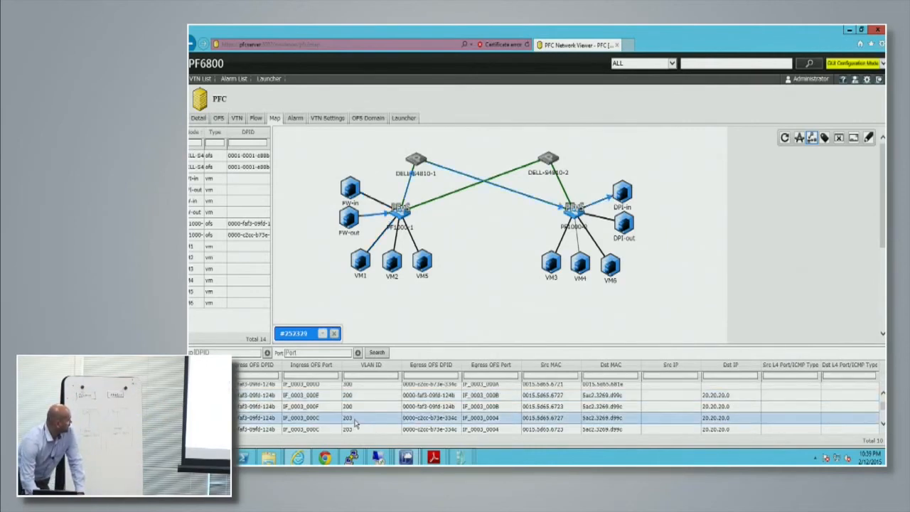
scroll(347, 395, down, 1)
click(357, 426)
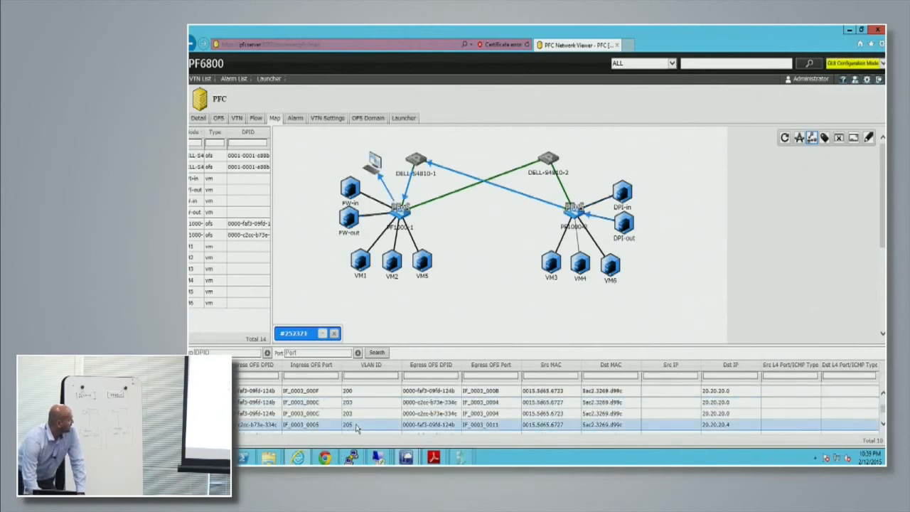
scroll(358, 425, up, 1)
scroll(358, 425, down, 1)
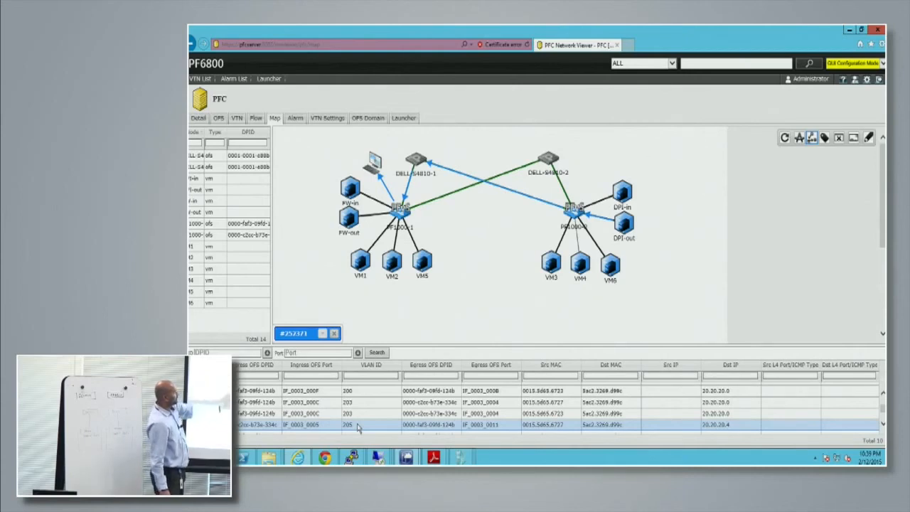
scroll(359, 425, up, 1)
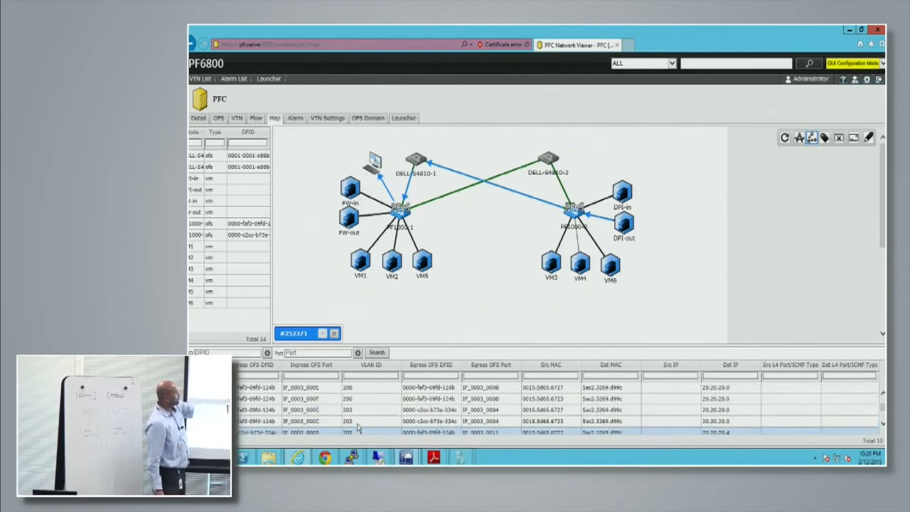